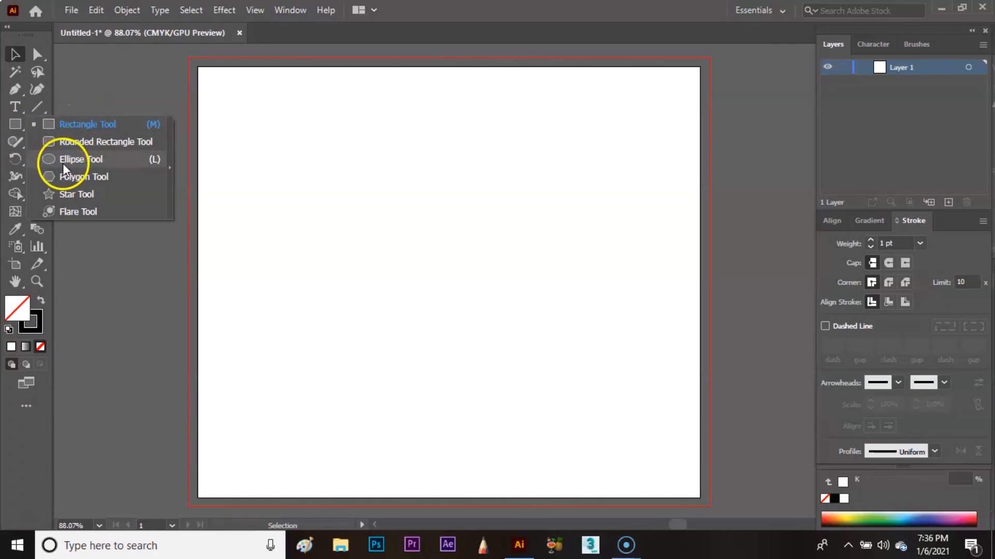
Draw a small square with the Rectangle tool near the artboard's upper-left corner
{"action": "left_click", "coordinate": [81, 126]}
{"action": "left_click_drag", "start_coordinate": [220, 88], "coordinate": [278, 151]}
{"action": "key", "text": "v"}
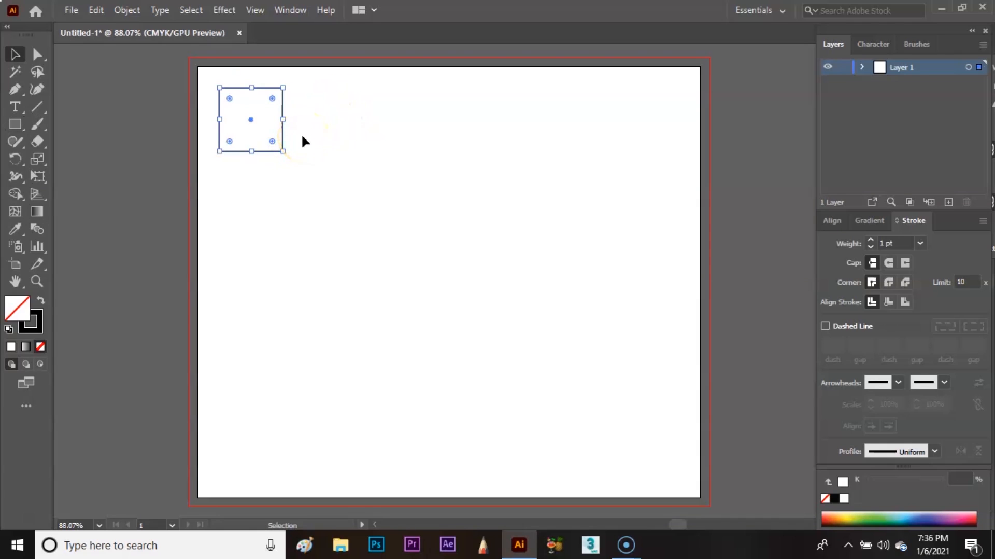
Swap the square's fill and stroke so it has no outline, and set its fill to pink F789A9
{"action": "left_click", "coordinate": [41, 299]}
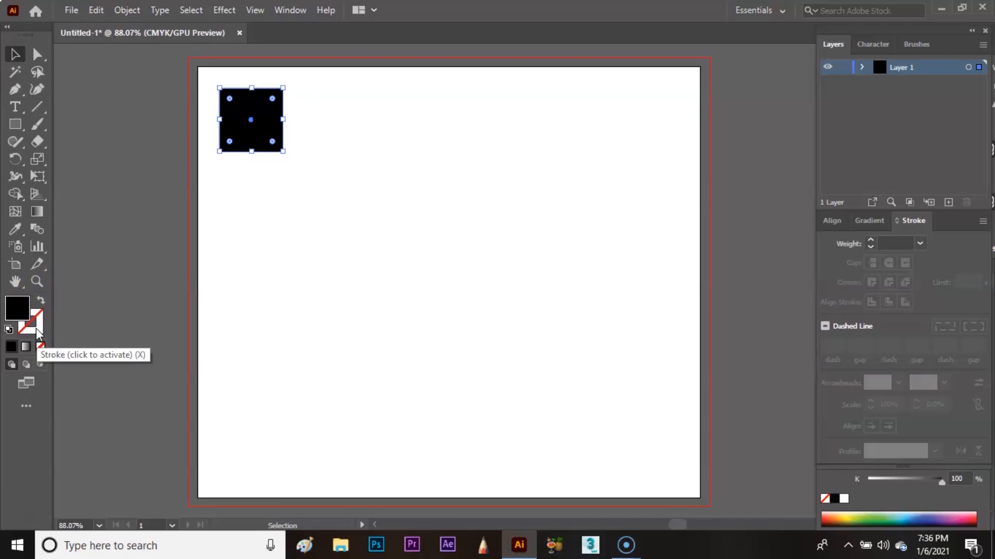
{"action": "double_click", "coordinate": [16, 307]}
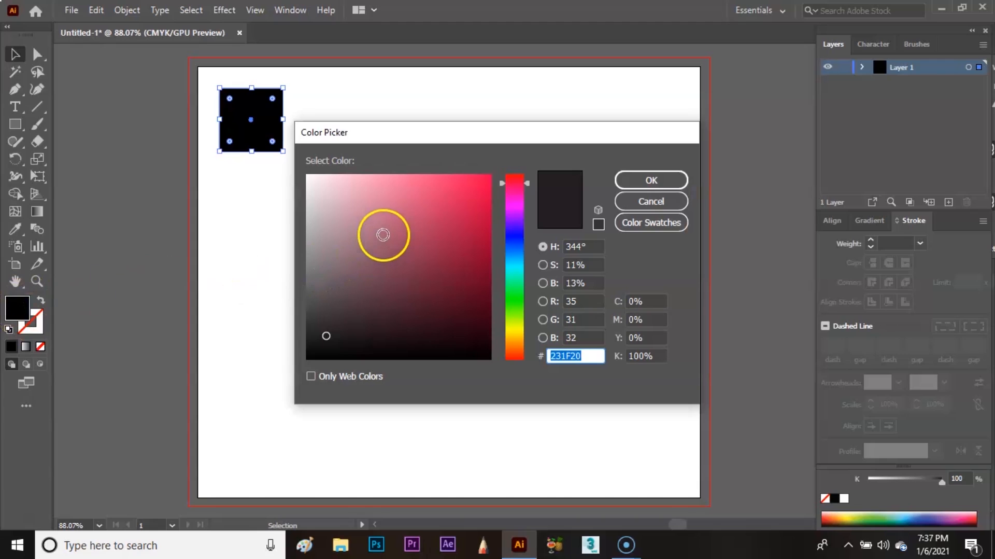
{"action": "left_click", "coordinate": [390, 180]}
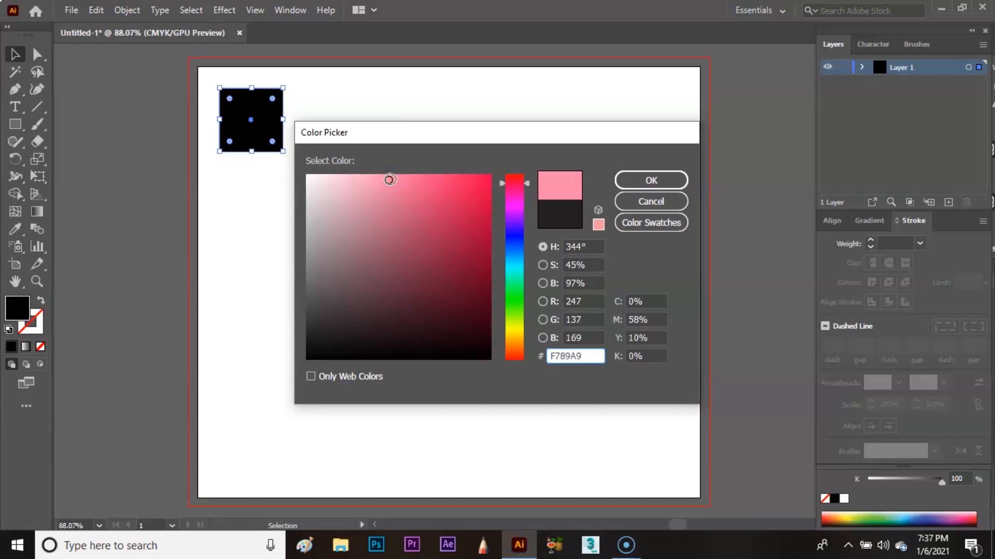
{"action": "left_click", "coordinate": [652, 180]}
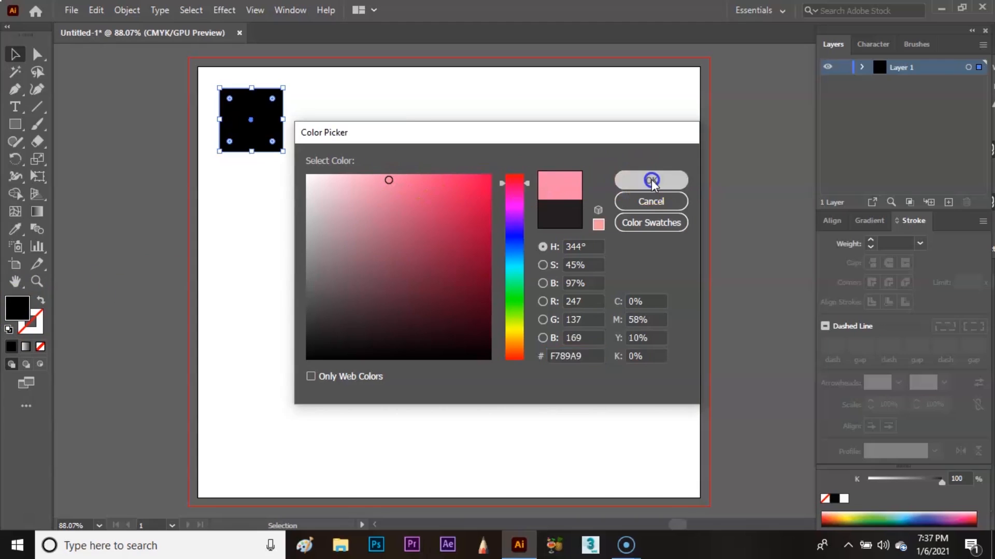
{"action": "left_click", "coordinate": [327, 177]}
Copy the pink square horizontally to the artboard's right side and fill the copy with dark crimson 890733
{"action": "left_click", "coordinate": [261, 127]}
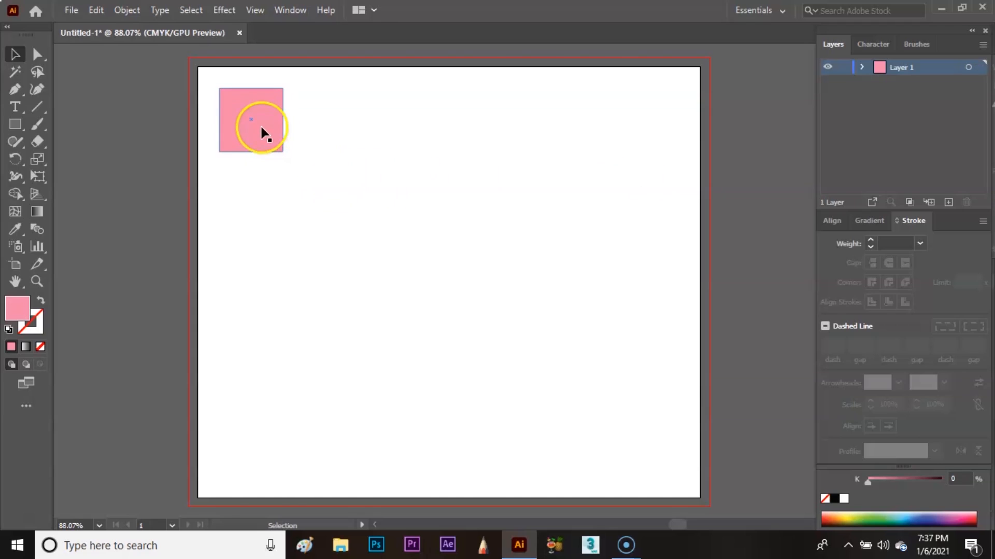
{"action": "left_click_drag", "start_coordinate": [262, 129], "coordinate": [657, 134]}
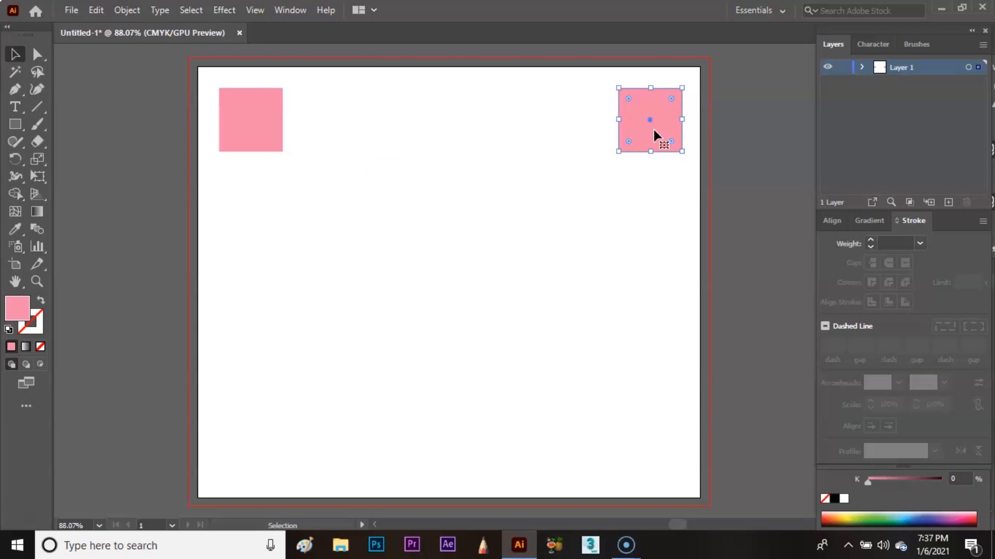
{"action": "double_click", "coordinate": [17, 308]}
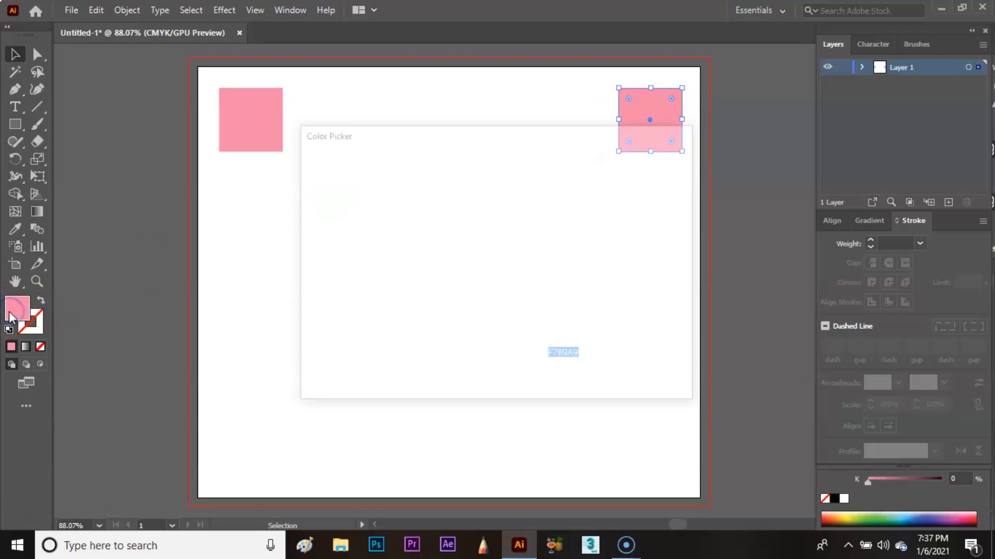
{"action": "mouse_move", "coordinate": [415, 200]}
{"action": "left_mouse_down"}
{"action": "mouse_move", "coordinate": [480, 206]}
{"action": "mouse_move", "coordinate": [483, 258]}
{"action": "left_mouse_up"}
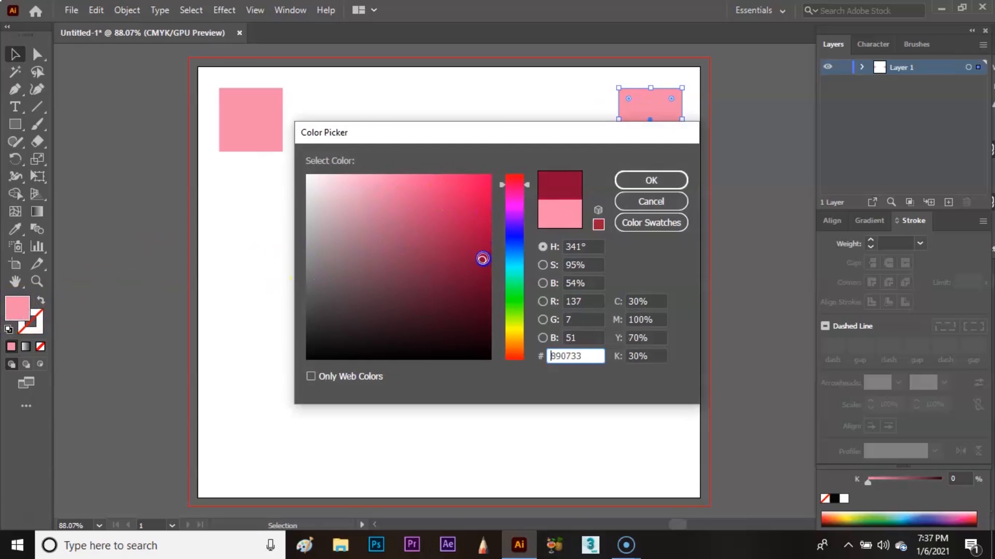
{"action": "left_click", "coordinate": [633, 179]}
{"action": "left_click", "coordinate": [384, 216]}
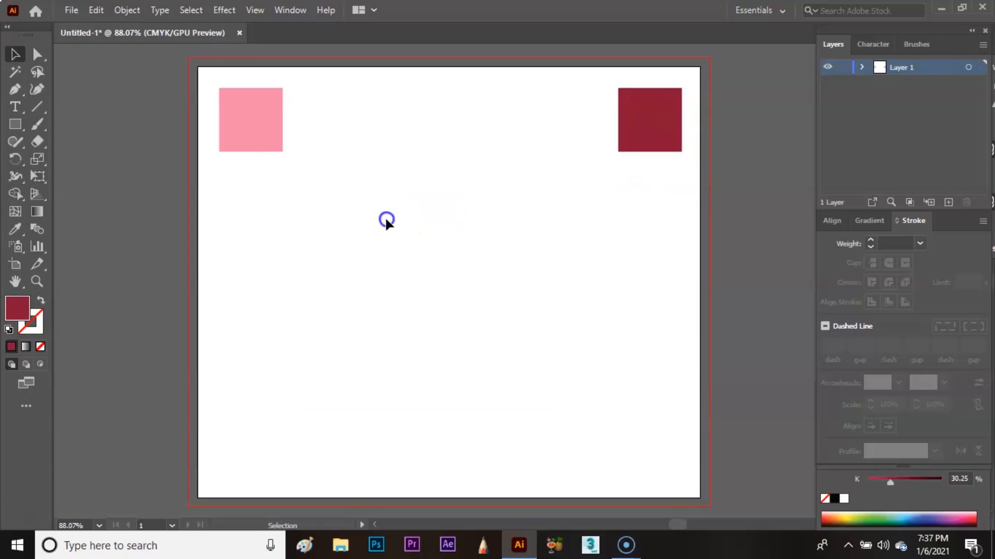
Select both squares and set the blend options to Specified Steps spacing with 5 steps
{"action": "left_click_drag", "start_coordinate": [178, 101], "coordinate": [653, 137]}
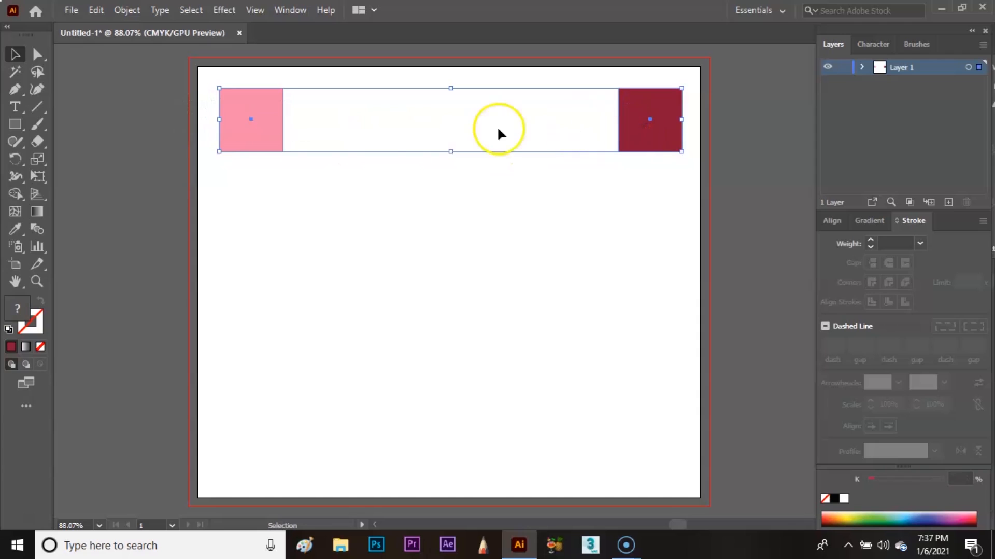
{"action": "double_click", "coordinate": [41, 228]}
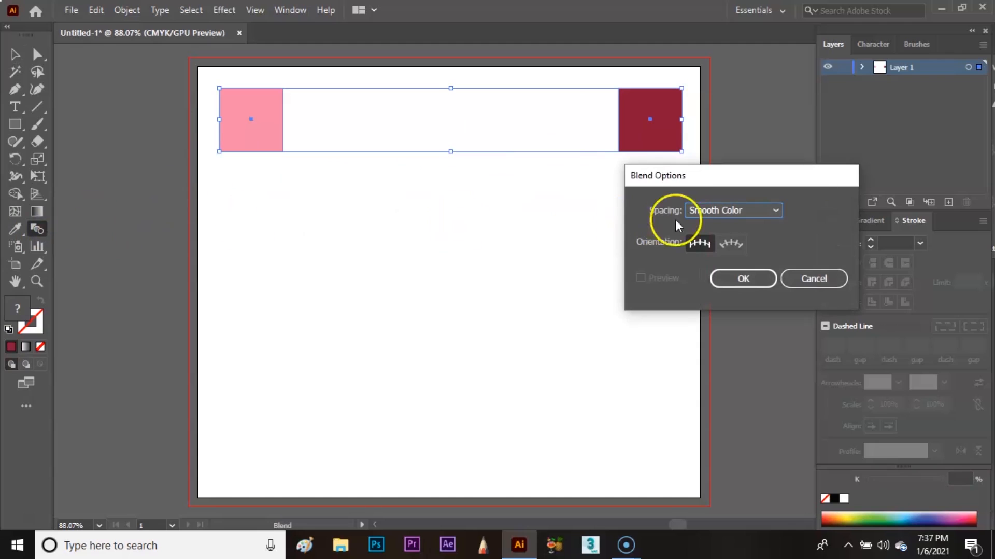
{"action": "left_click", "coordinate": [809, 278]}
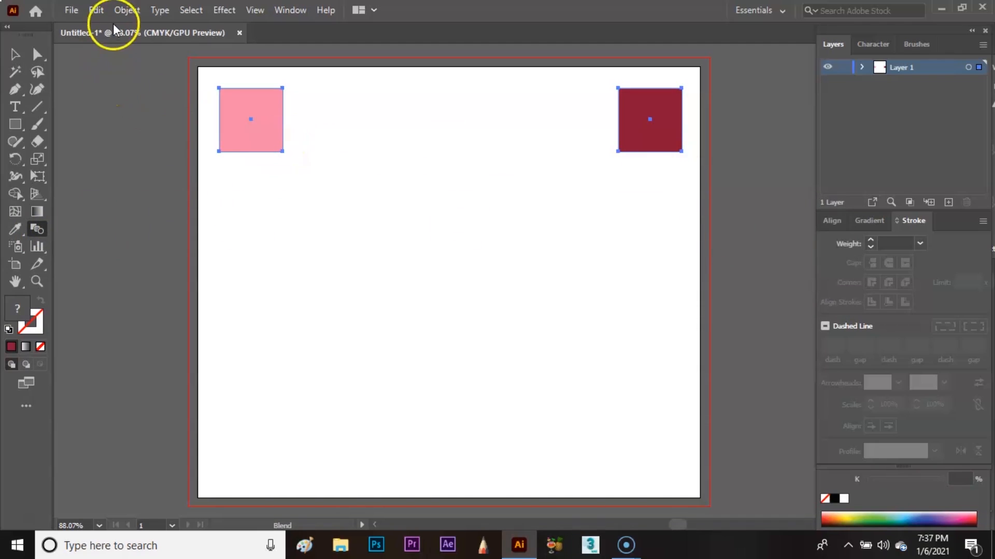
{"action": "left_click", "coordinate": [125, 11]}
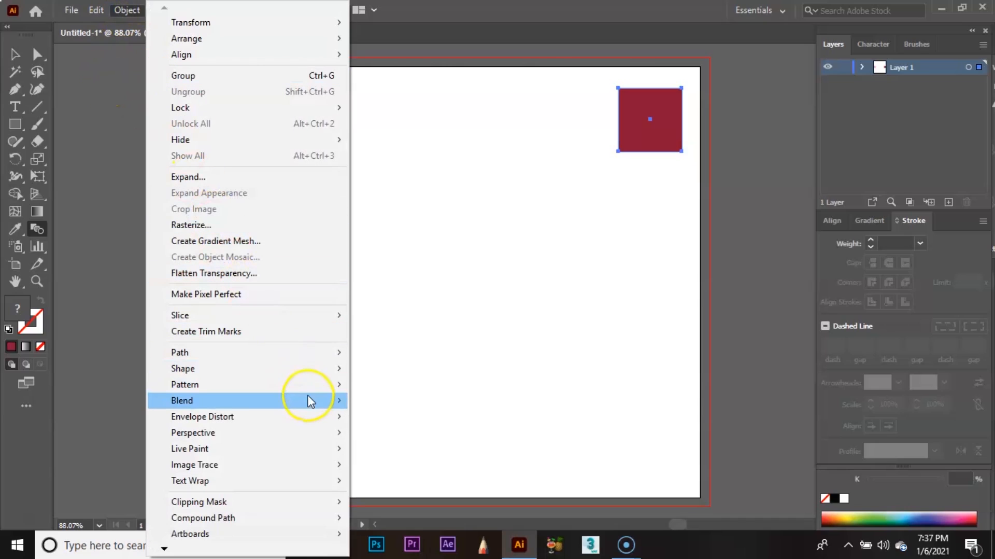
{"action": "mouse_move", "coordinate": [312, 401]}
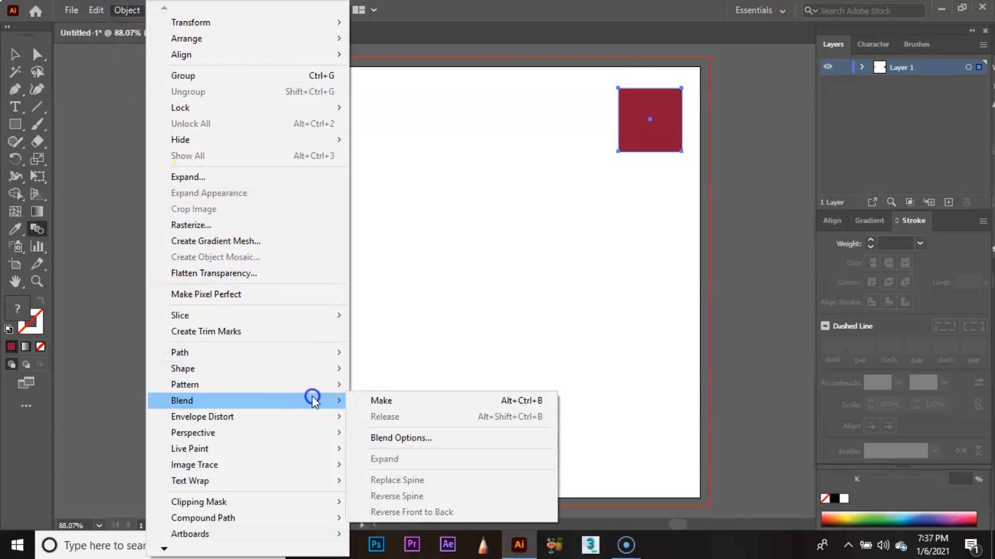
{"action": "left_click", "coordinate": [388, 438]}
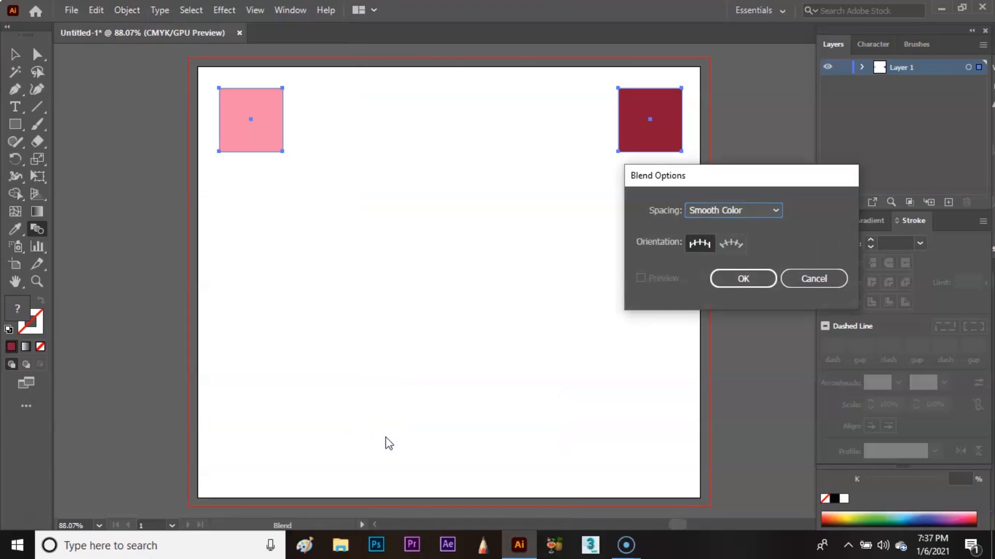
{"action": "left_click", "coordinate": [715, 210]}
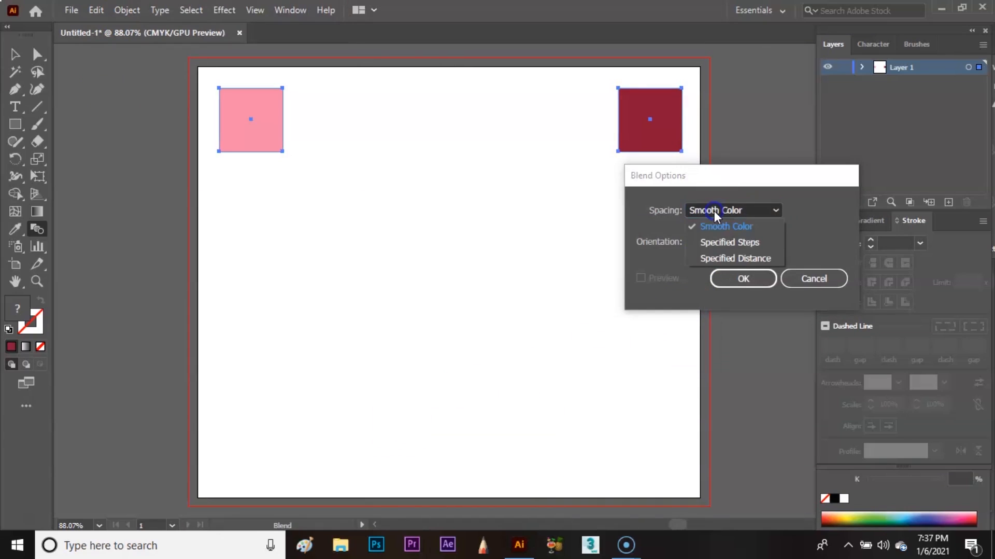
{"action": "left_click", "coordinate": [719, 243]}
{"action": "left_click", "coordinate": [794, 210]}
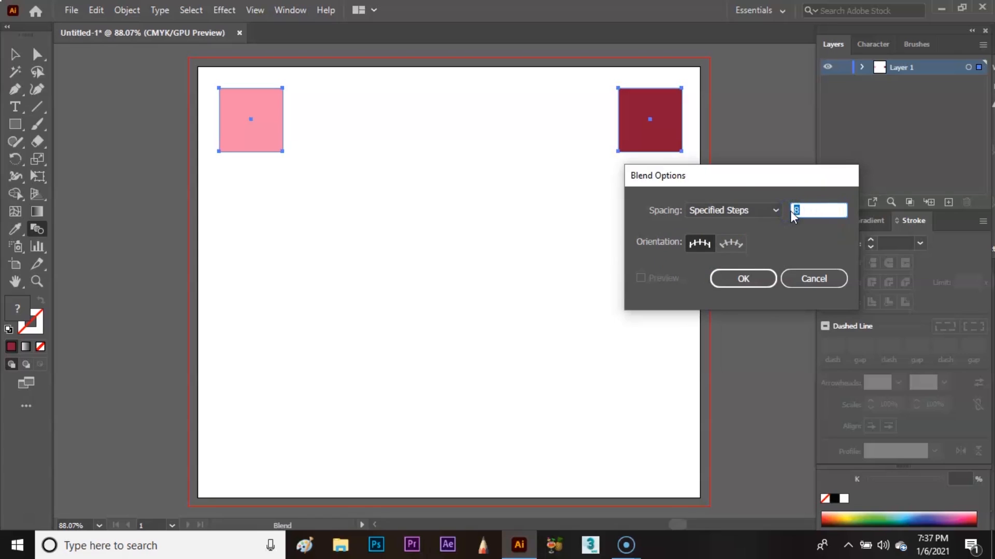
{"action": "type", "text": "5"}
{"action": "left_click", "coordinate": [749, 280]}
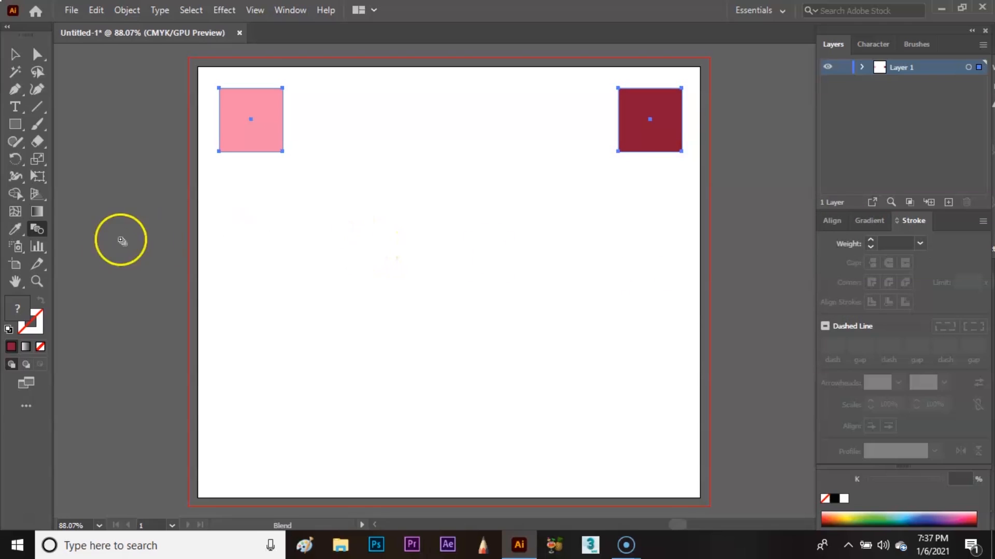
Blend the pink square into the dark crimson square with the Blend tool, and deselect the result
{"action": "left_click", "coordinate": [252, 118]}
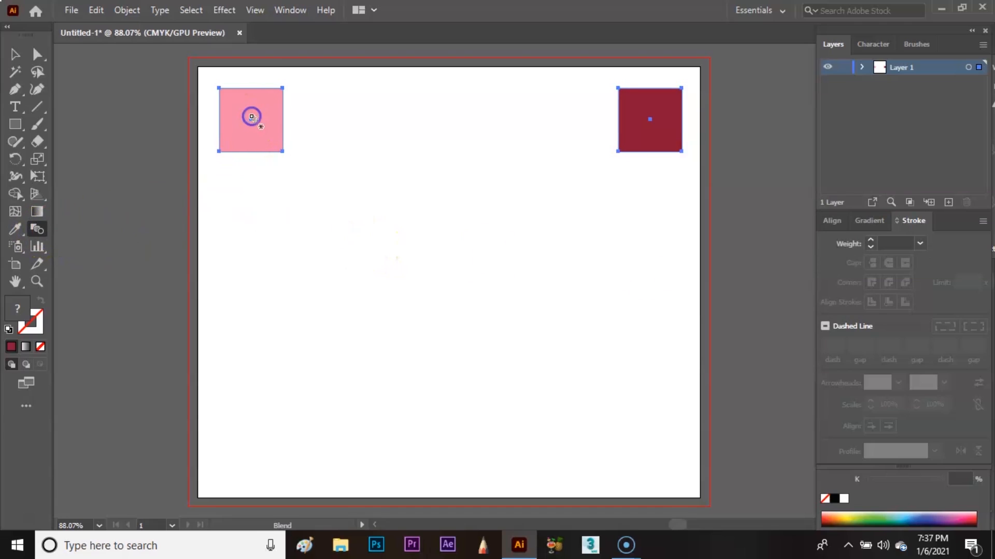
{"action": "left_click", "coordinate": [650, 120]}
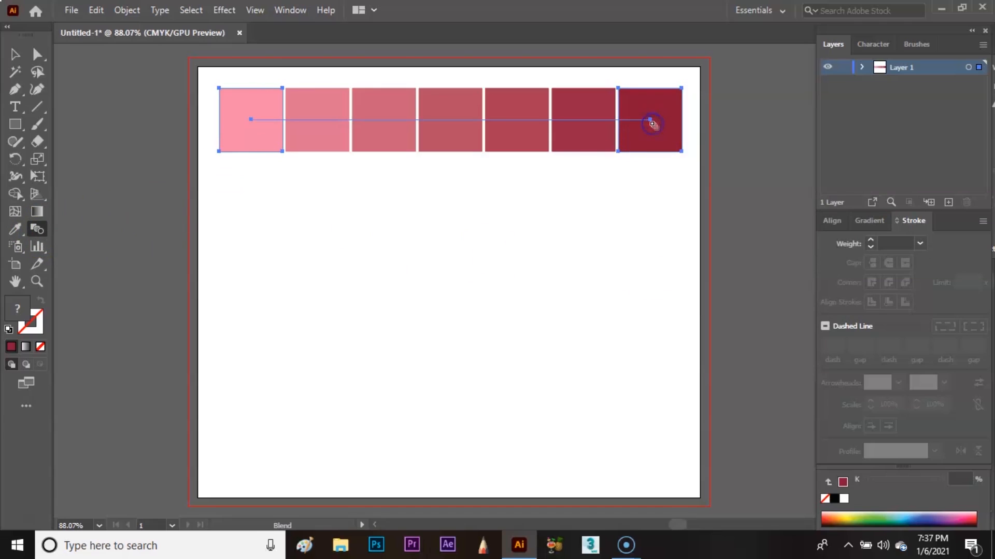
{"action": "key", "text": "v"}
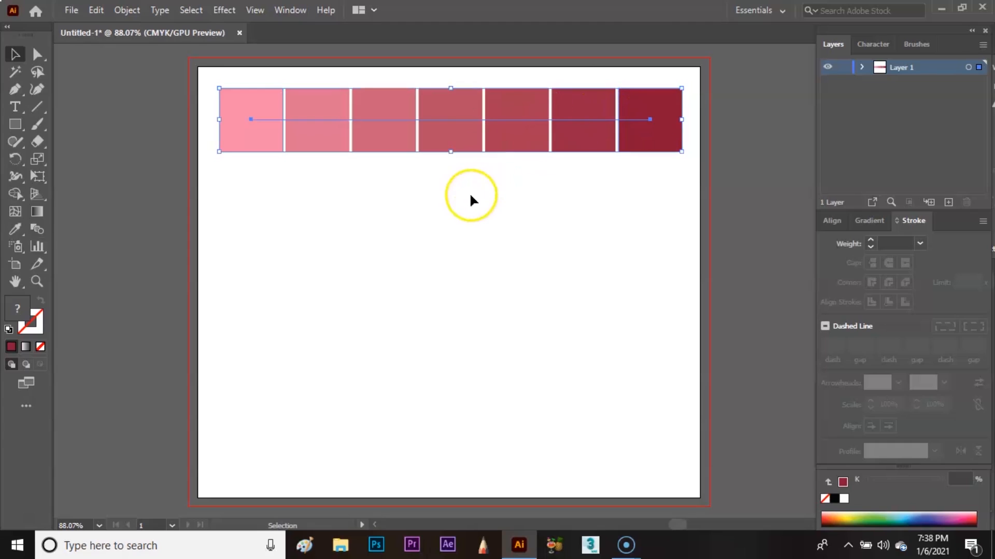
{"action": "left_click", "coordinate": [471, 195]}
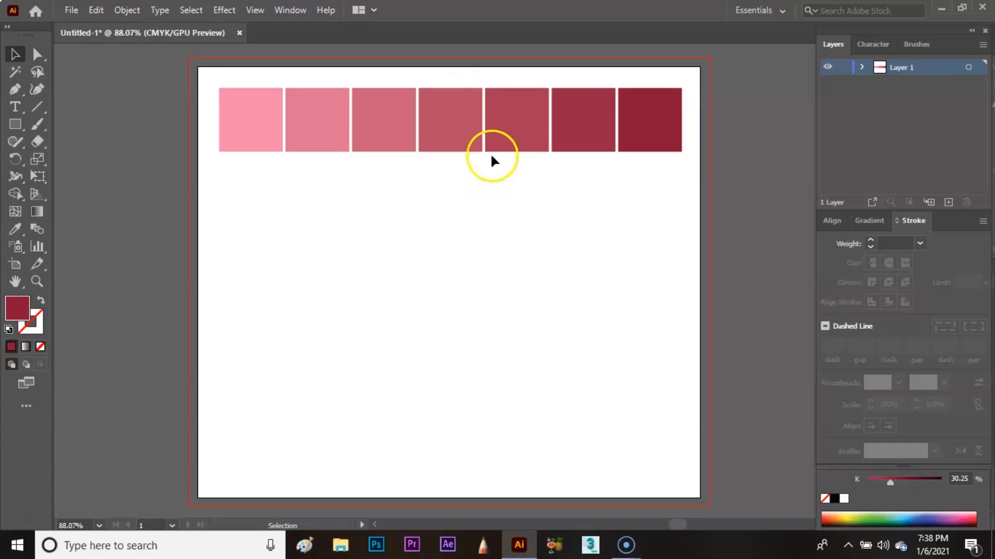
Expand the blended row of squares with Object and Fill enabled
{"action": "left_click", "coordinate": [505, 142]}
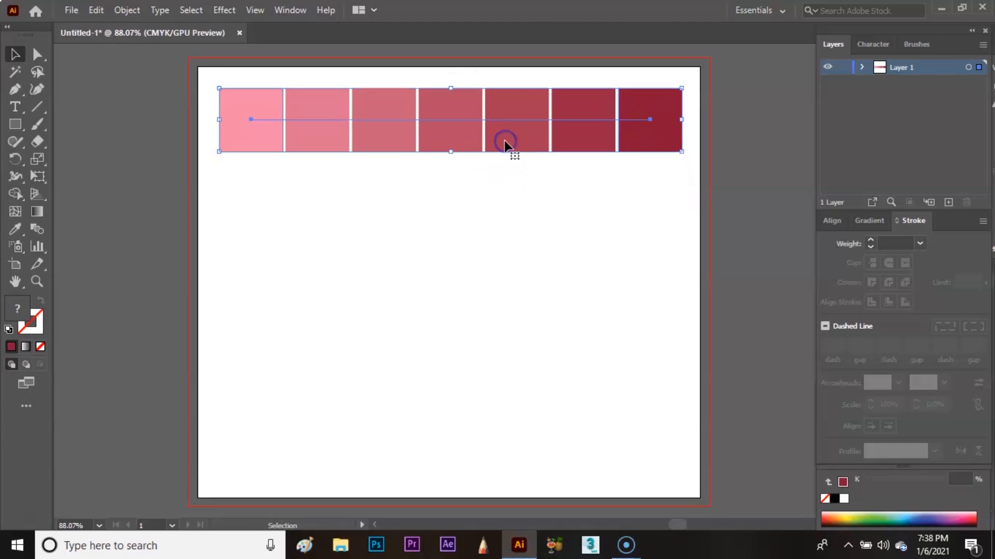
{"action": "left_click", "coordinate": [126, 10]}
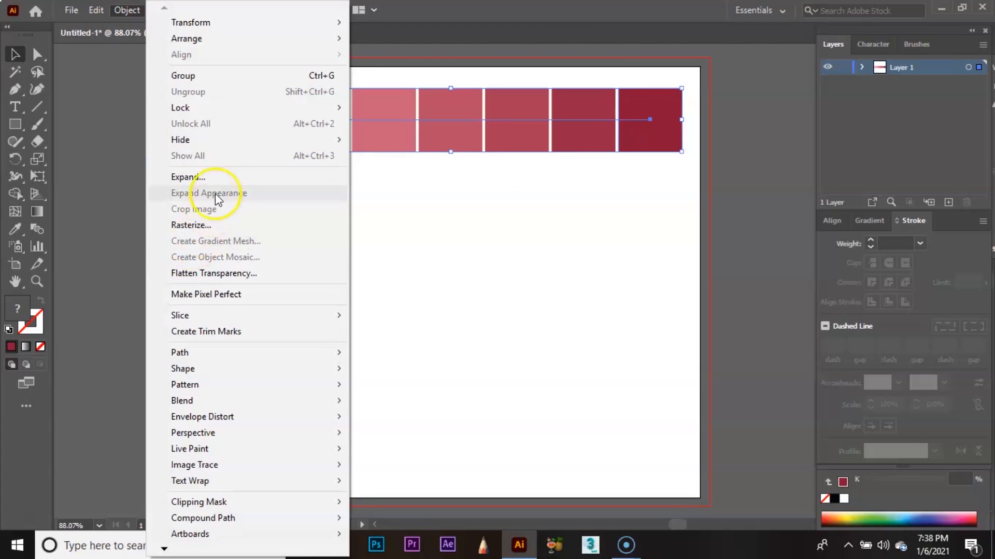
{"action": "left_click", "coordinate": [217, 177]}
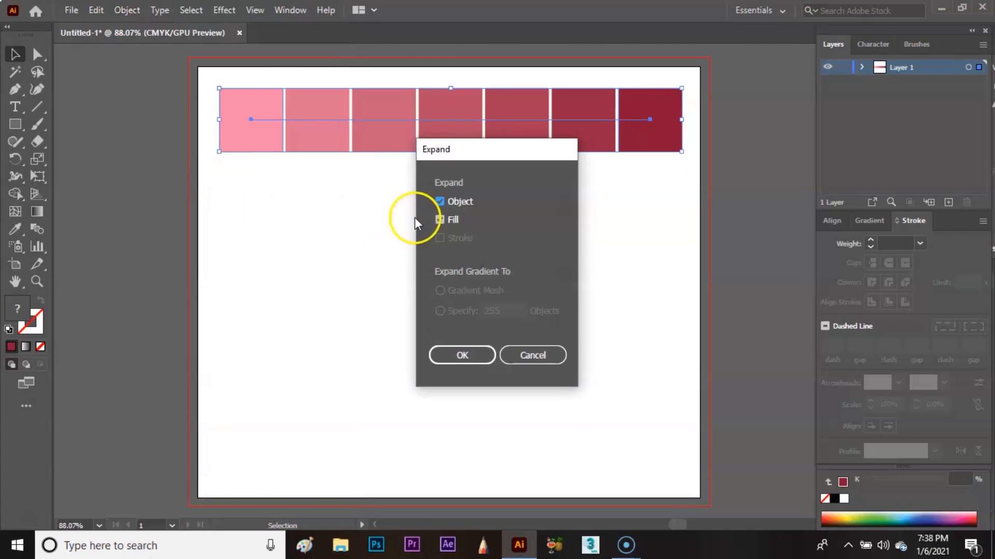
{"action": "left_click", "coordinate": [450, 353]}
{"action": "left_click", "coordinate": [284, 210]}
Ungroup the expanded row into separate squares
{"action": "left_click", "coordinate": [303, 134]}
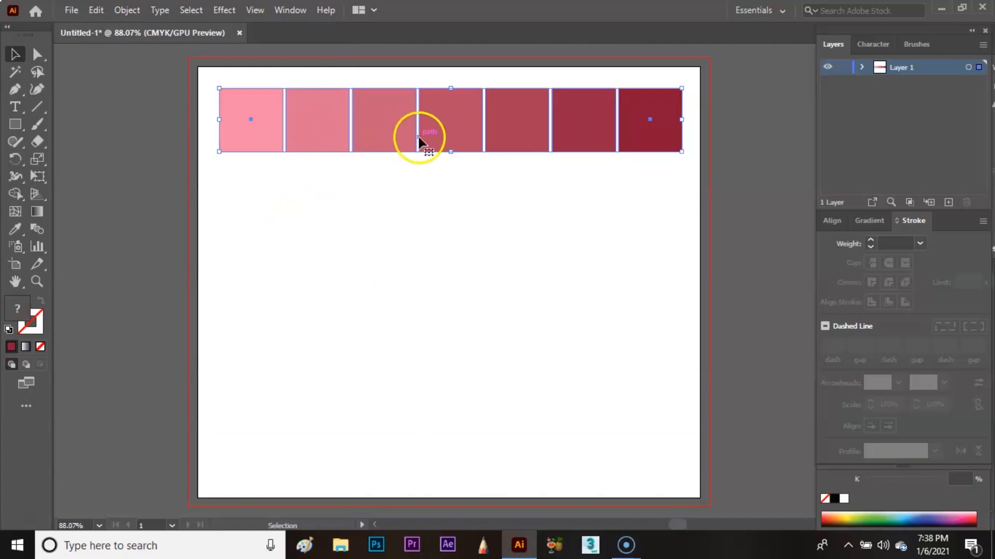
{"action": "left_click", "coordinate": [127, 10]}
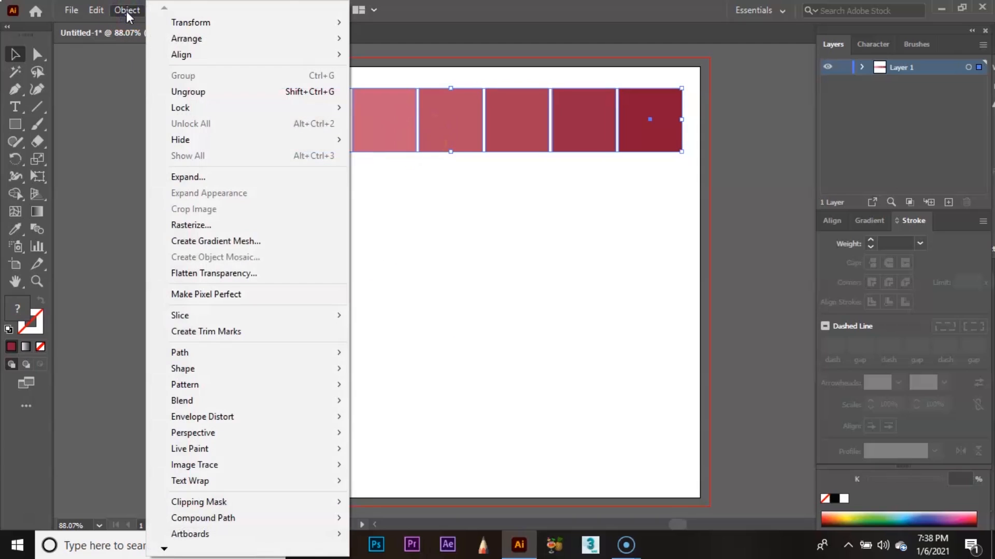
{"action": "left_click", "coordinate": [187, 91]}
{"action": "left_click", "coordinate": [280, 200]}
Select the squares in the row one after another to check that they are separate objects
{"action": "left_click", "coordinate": [259, 122]}
{"action": "left_click", "coordinate": [322, 122]}
{"action": "left_click", "coordinate": [367, 123]}
{"action": "left_click", "coordinate": [443, 127]}
{"action": "left_click", "coordinate": [538, 129]}
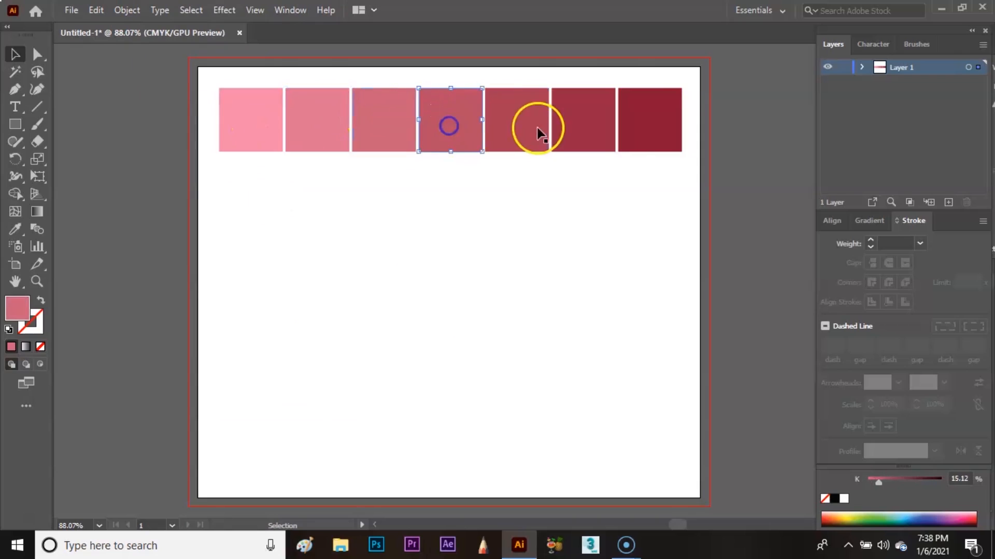
{"action": "left_click", "coordinate": [575, 130]}
{"action": "left_click", "coordinate": [633, 131]}
{"action": "left_click", "coordinate": [574, 177]}
{"action": "left_click", "coordinate": [502, 166]}
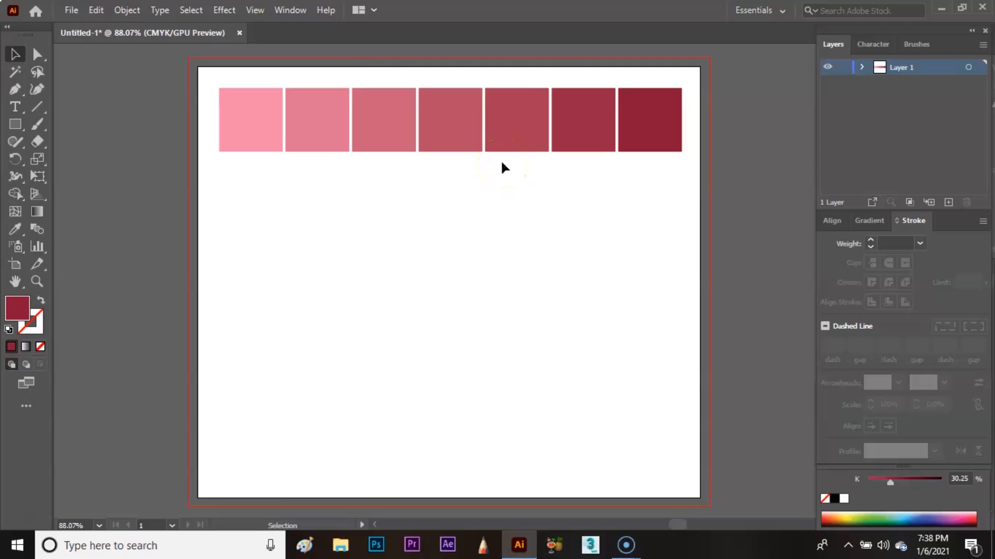
Copy the lightest pink square directly below to start a second row, and fill the copy with salmon F97D7D
{"action": "left_click_drag", "start_coordinate": [251, 120], "coordinate": [259, 207]}
{"action": "double_click", "coordinate": [18, 312]}
{"action": "left_click_drag", "start_coordinate": [521, 208], "coordinate": [517, 170]}
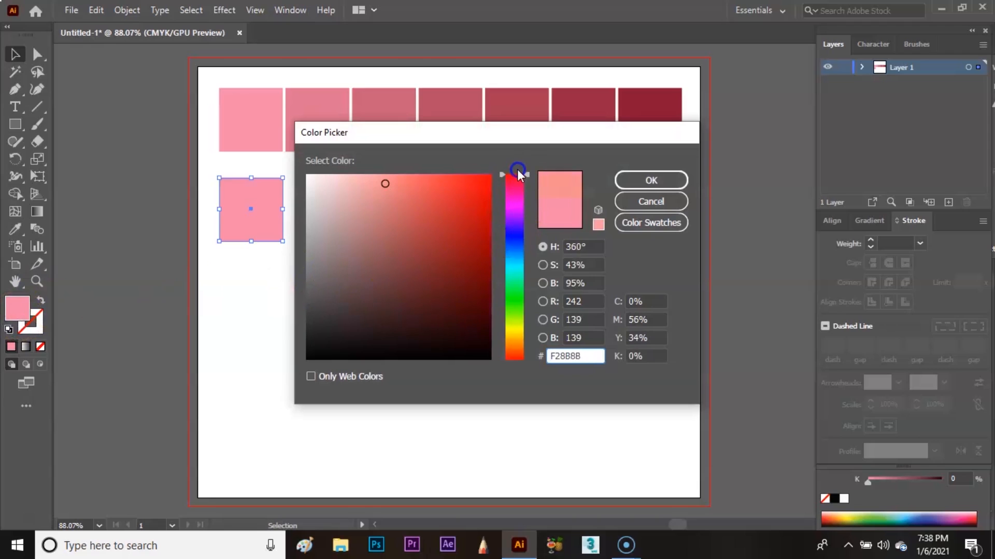
{"action": "left_click_drag", "start_coordinate": [384, 182], "coordinate": [393, 178]}
{"action": "left_click", "coordinate": [652, 179]}
{"action": "left_click", "coordinate": [370, 273]}
Copy the salmon square to the right end of the second row and fill the copy with dark red
{"action": "left_click", "coordinate": [242, 228]}
{"action": "left_click_drag", "start_coordinate": [234, 213], "coordinate": [640, 222]}
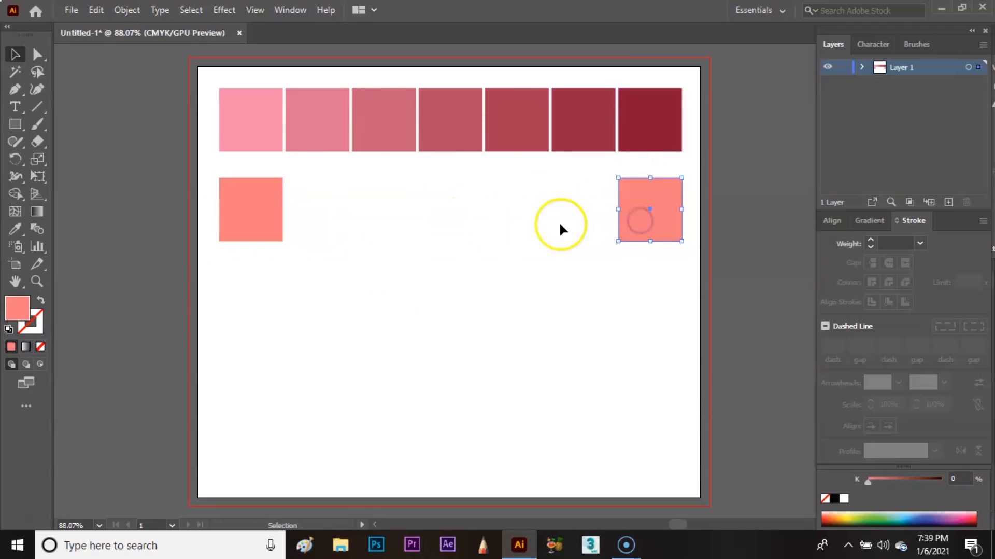
{"action": "double_click", "coordinate": [18, 309]}
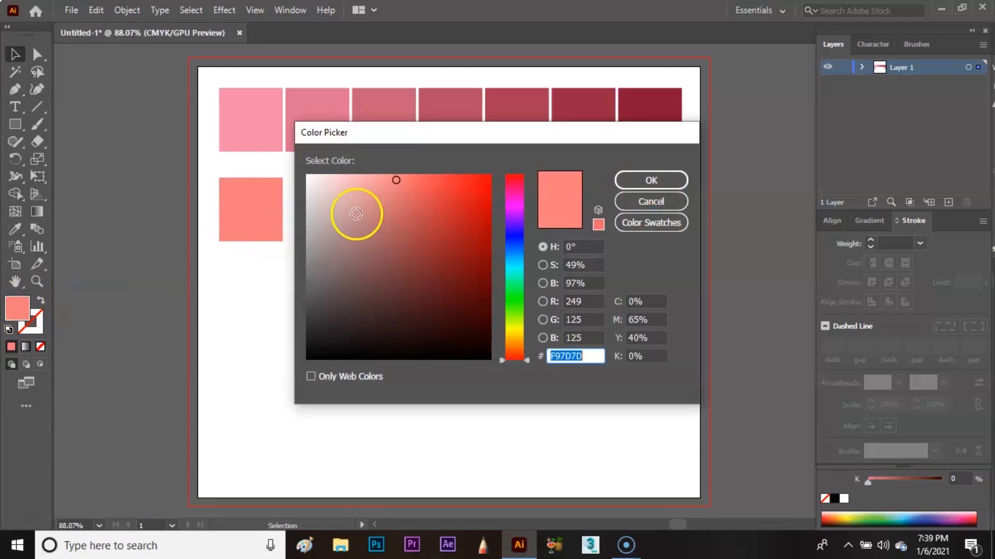
{"action": "left_click_drag", "start_coordinate": [462, 173], "coordinate": [485, 250]}
{"action": "left_click", "coordinate": [642, 180]}
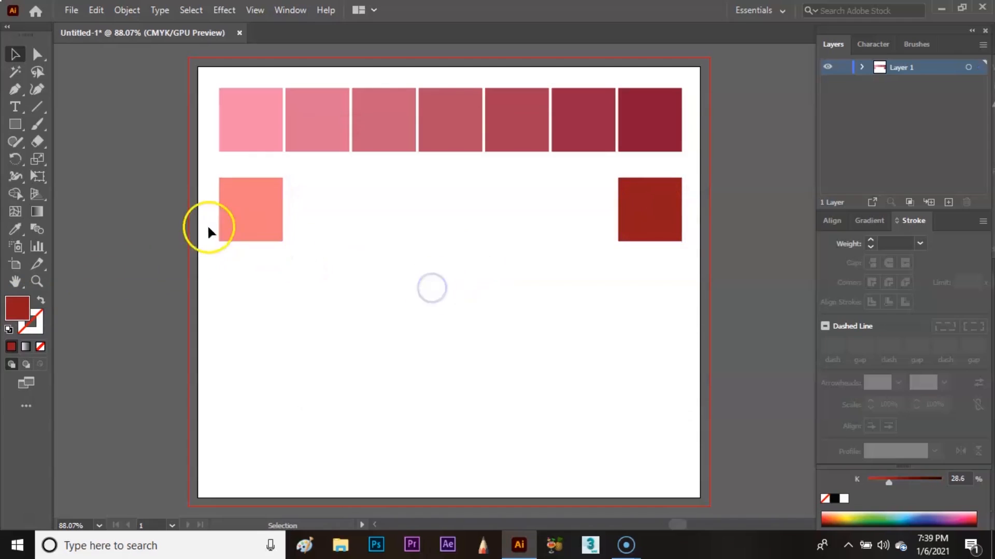
Blend the salmon and dark red squares of the second row using 5 specified steps
{"action": "left_click_drag", "start_coordinate": [675, 240], "coordinate": [675, 240]}
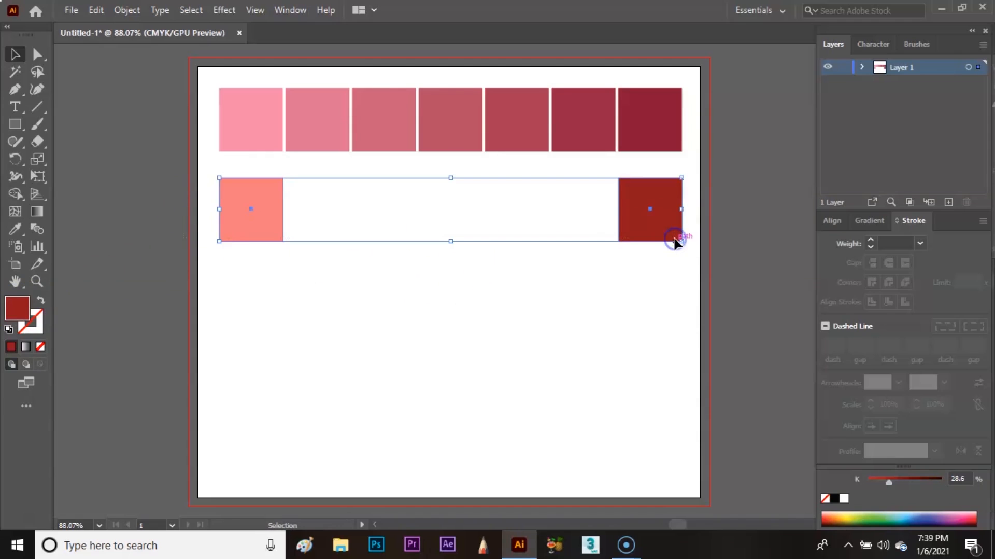
{"action": "double_click", "coordinate": [32, 227]}
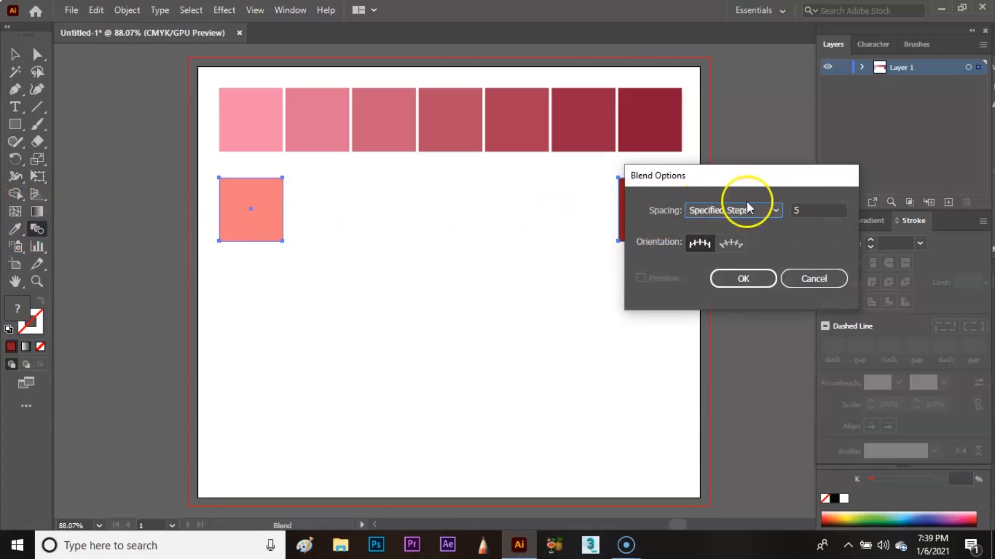
{"action": "left_click", "coordinate": [733, 279]}
{"action": "left_click", "coordinate": [250, 212]}
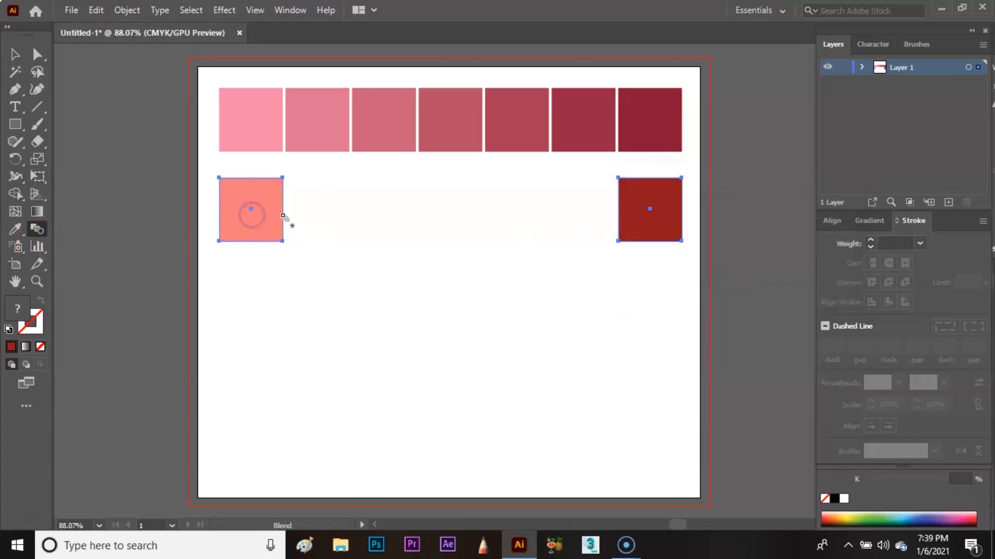
{"action": "left_click", "coordinate": [673, 205]}
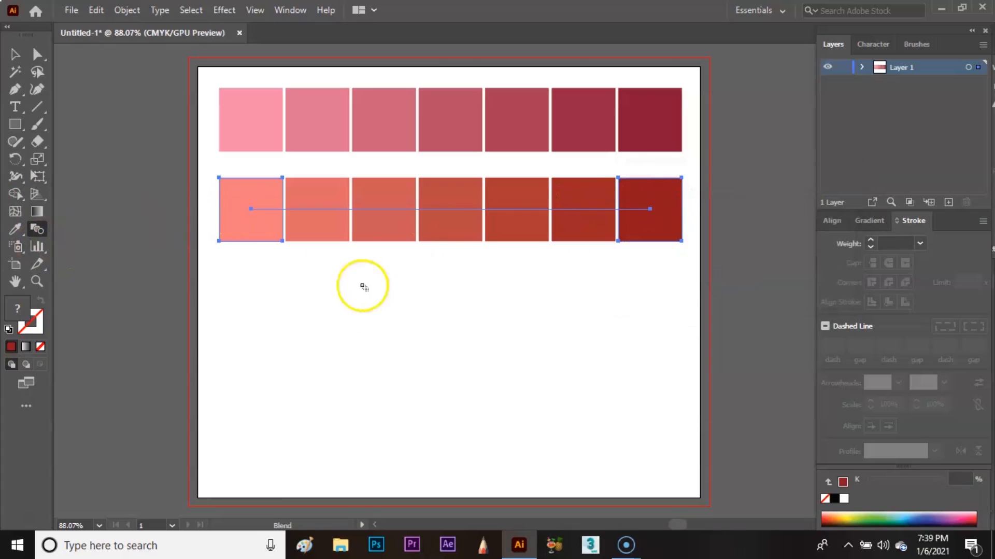
{"action": "key", "text": "v"}
{"action": "left_click", "coordinate": [341, 321]}
Expand the blended salmon-to-dark-red row into shapes
{"action": "left_click", "coordinate": [390, 239]}
{"action": "left_click", "coordinate": [125, 10]}
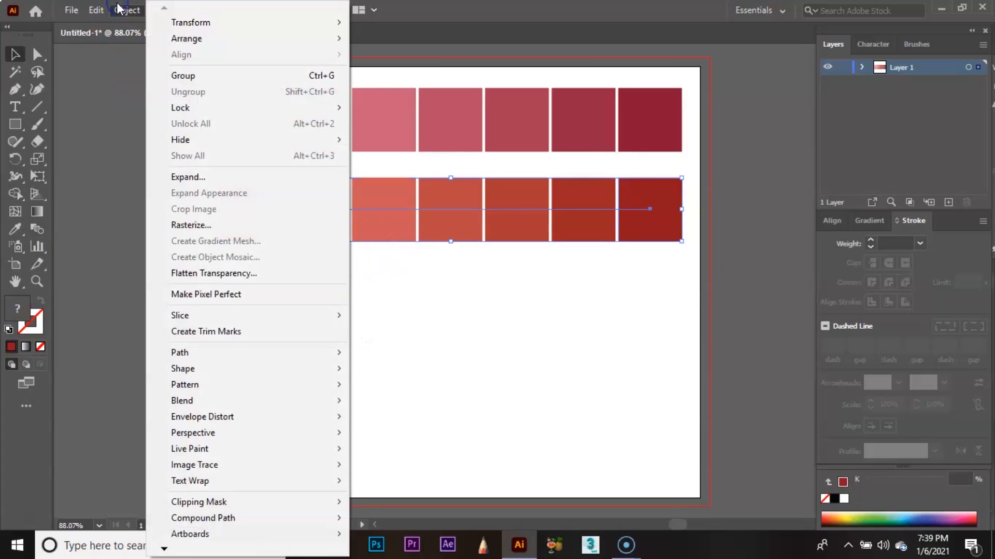
{"action": "left_click", "coordinate": [236, 177]}
{"action": "left_click", "coordinate": [439, 355]}
{"action": "left_click", "coordinate": [369, 310]}
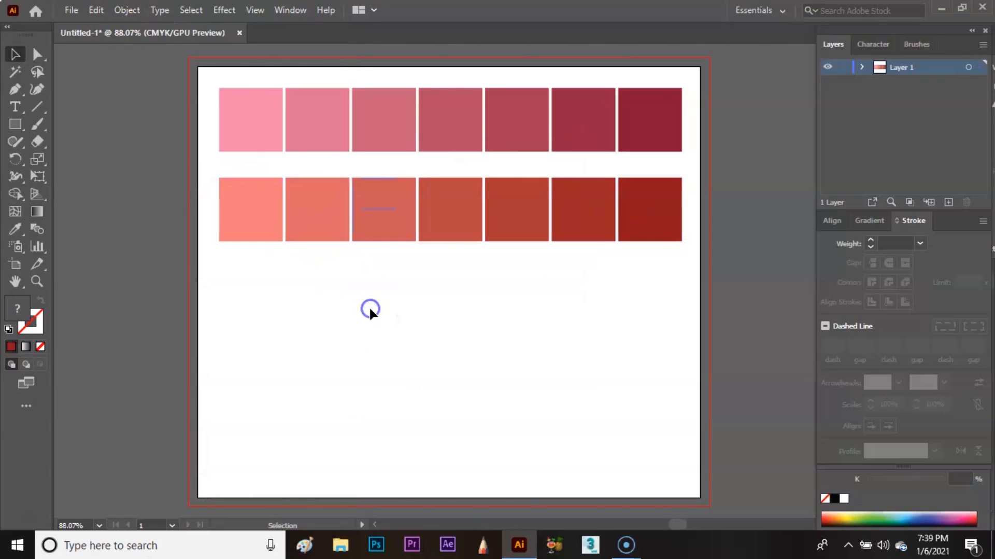
Copy the lightest pink square below the second row to start a third row, and fill the copy with light blue
{"action": "left_click_drag", "start_coordinate": [254, 136], "coordinate": [258, 313]}
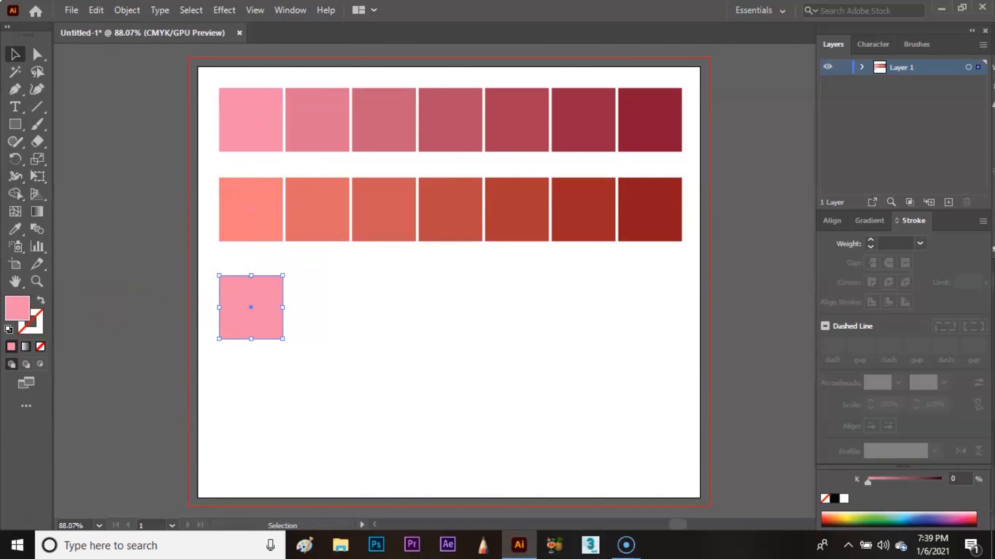
{"action": "double_click", "coordinate": [17, 308]}
{"action": "left_click_drag", "start_coordinate": [507, 209], "coordinate": [511, 253]}
{"action": "left_click", "coordinate": [651, 179]}
Copy the light blue square to the right end of the third row and fill the copy with dark blue 062859
{"action": "left_click", "coordinate": [274, 309]}
{"action": "left_click_drag", "start_coordinate": [274, 311], "coordinate": [650, 308]}
{"action": "double_click", "coordinate": [26, 317]}
{"action": "left_click_drag", "start_coordinate": [407, 259], "coordinate": [479, 294]}
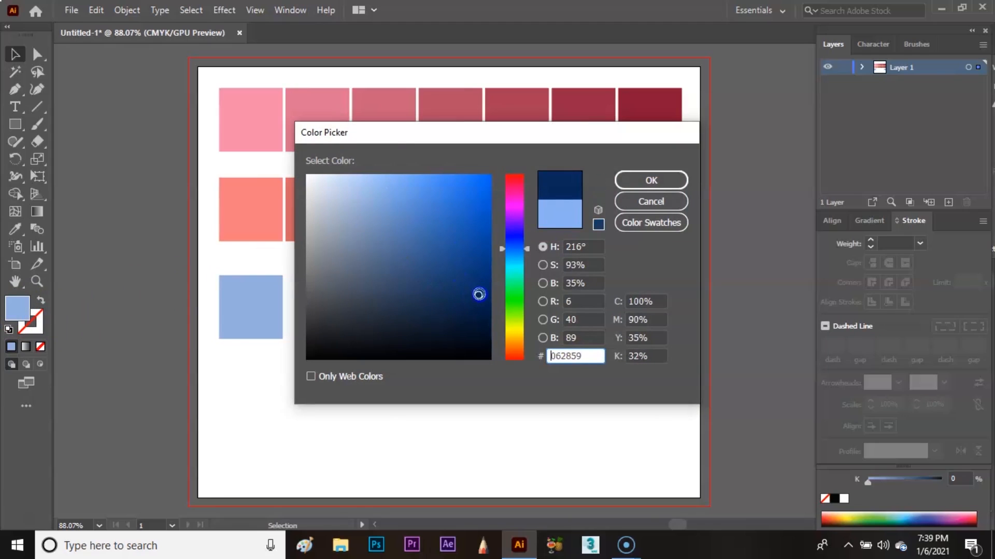
{"action": "left_click", "coordinate": [657, 182]}
{"action": "left_click", "coordinate": [377, 378]}
Blend the light blue and dark blue squares to fill in the third row
{"action": "left_click_drag", "start_coordinate": [205, 321], "coordinate": [685, 323]}
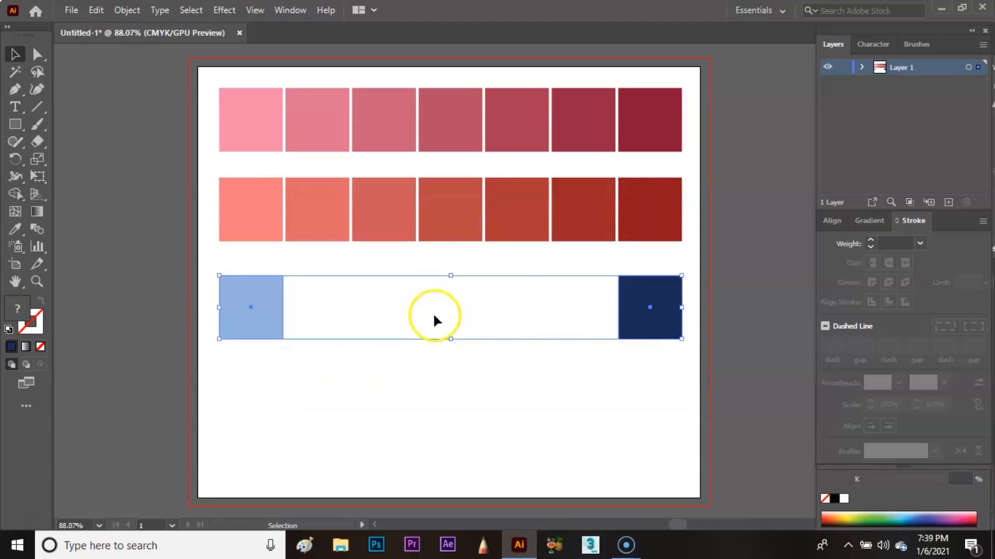
{"action": "left_click", "coordinate": [36, 232]}
{"action": "left_click", "coordinate": [244, 306]}
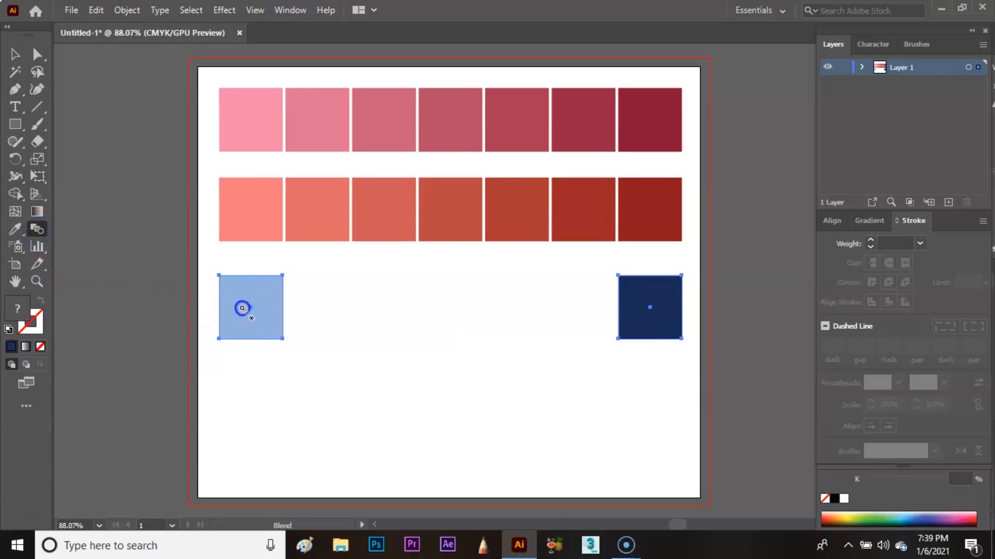
{"action": "left_click", "coordinate": [639, 315]}
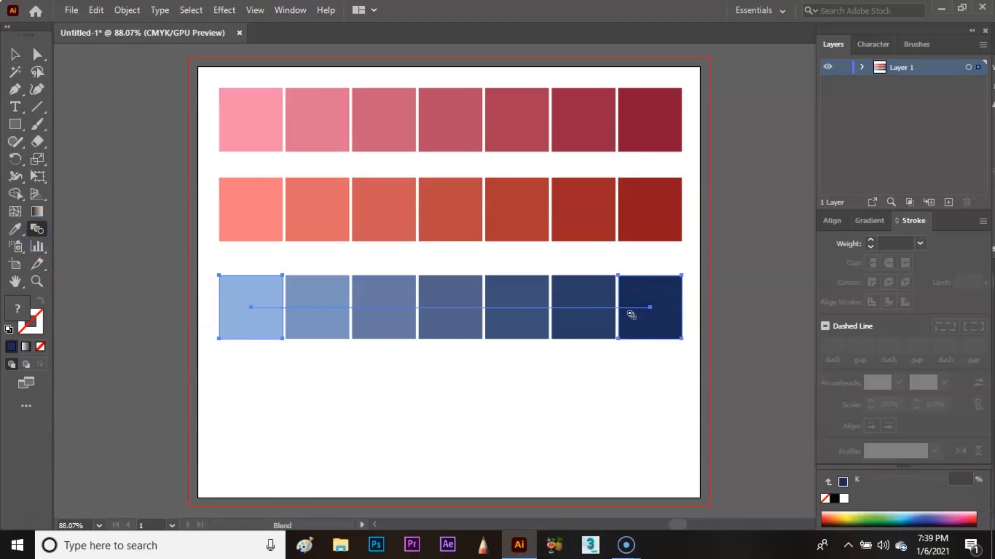
{"action": "key", "text": "v"}
{"action": "left_click", "coordinate": [337, 423]}
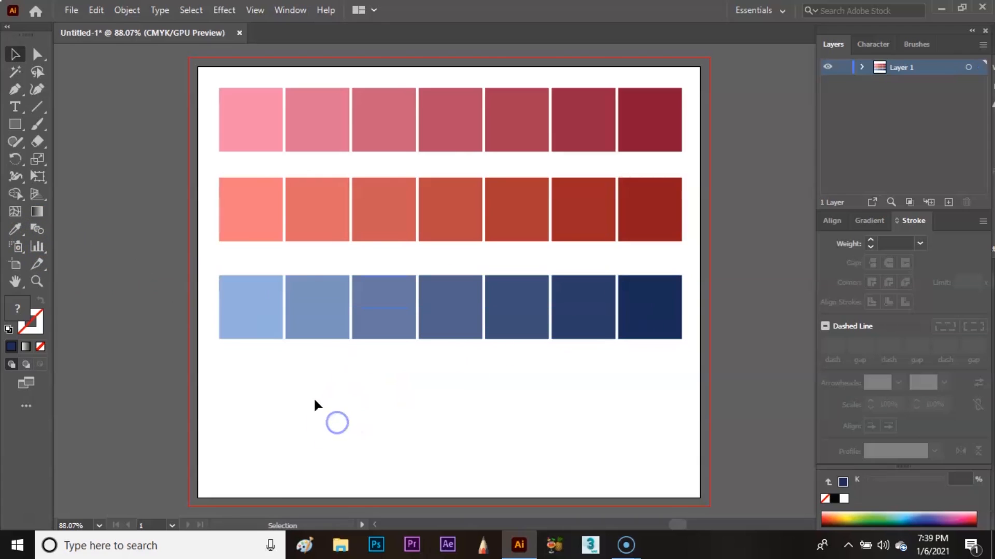
Copy the lightest pink square below the blue row to start a fourth row, and fill the copy with bright green
{"action": "left_click", "coordinate": [258, 130]}
{"action": "left_click_drag", "start_coordinate": [256, 123], "coordinate": [261, 403]}
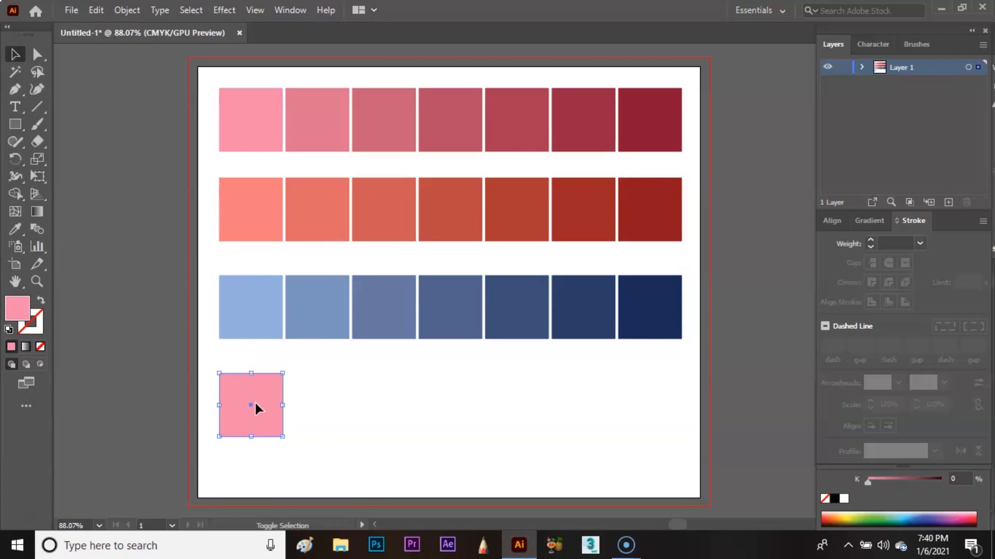
{"action": "double_click", "coordinate": [28, 312]}
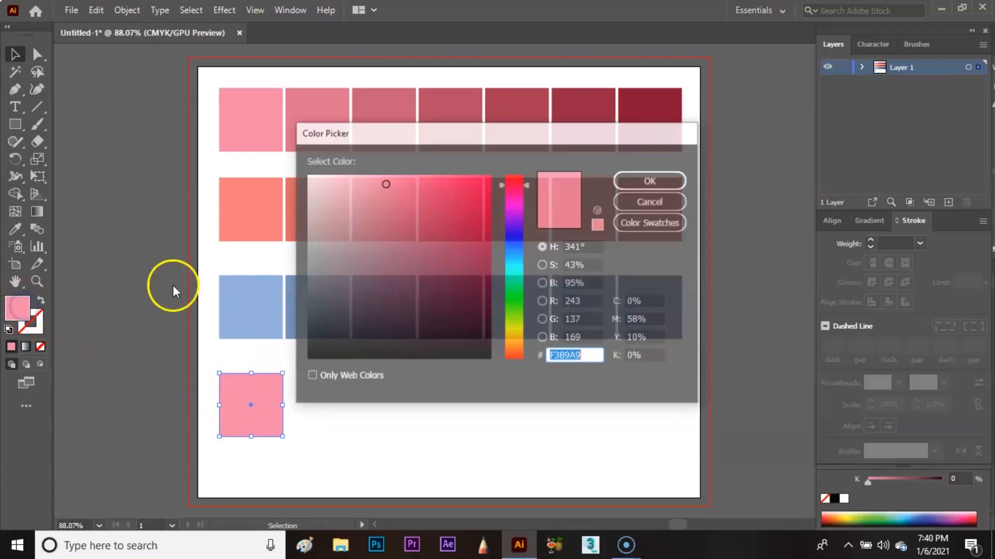
{"action": "mouse_move", "coordinate": [510, 272]}
{"action": "left_mouse_down"}
{"action": "mouse_move", "coordinate": [512, 324]}
{"action": "mouse_move", "coordinate": [513, 312]}
{"action": "left_mouse_up"}
{"action": "left_click_drag", "start_coordinate": [471, 222], "coordinate": [480, 191]}
{"action": "left_click", "coordinate": [669, 176]}
{"action": "left_click", "coordinate": [518, 392]}
Copy the green square to the right end of the fourth row and fill the copy with dark green 254C03
{"action": "left_click", "coordinate": [278, 405]}
{"action": "left_click_drag", "start_coordinate": [252, 402], "coordinate": [655, 402]}
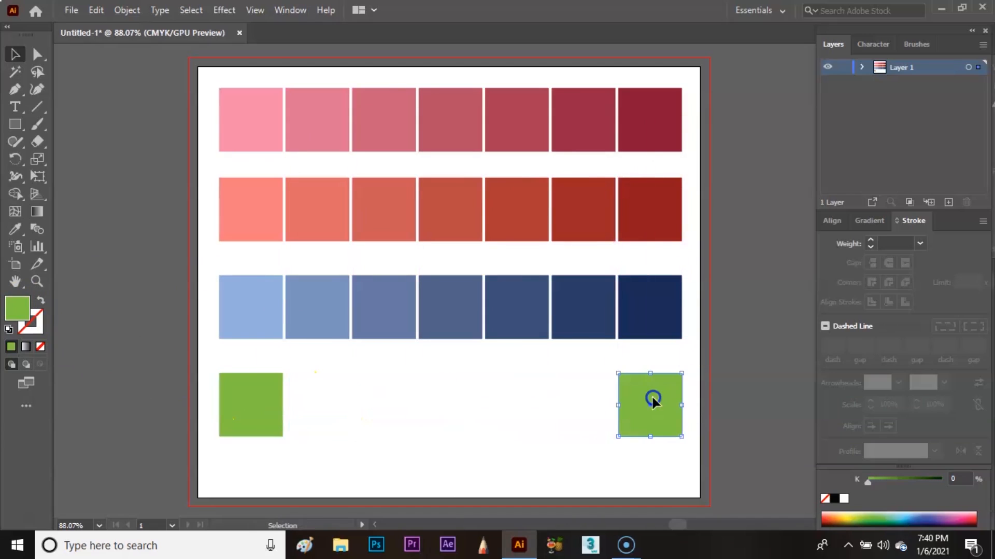
{"action": "double_click", "coordinate": [18, 311]}
{"action": "left_click", "coordinate": [485, 304]}
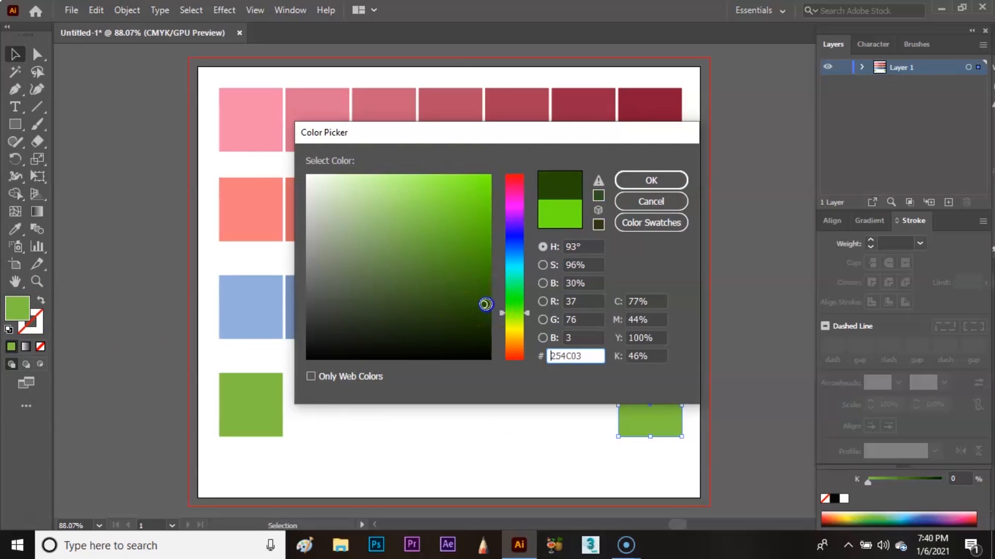
{"action": "left_click", "coordinate": [638, 179]}
{"action": "left_click", "coordinate": [561, 422]}
Blend the bright green and dark green squares to fill in the fourth row
{"action": "left_click", "coordinate": [224, 395]}
{"action": "left_click_drag", "start_coordinate": [769, 418], "coordinate": [769, 418]}
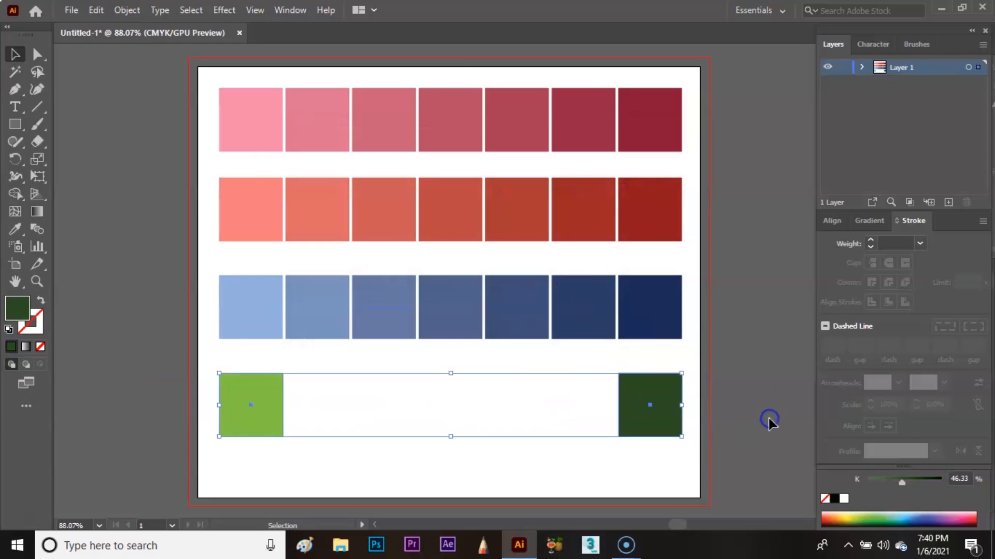
{"action": "left_click", "coordinate": [41, 232]}
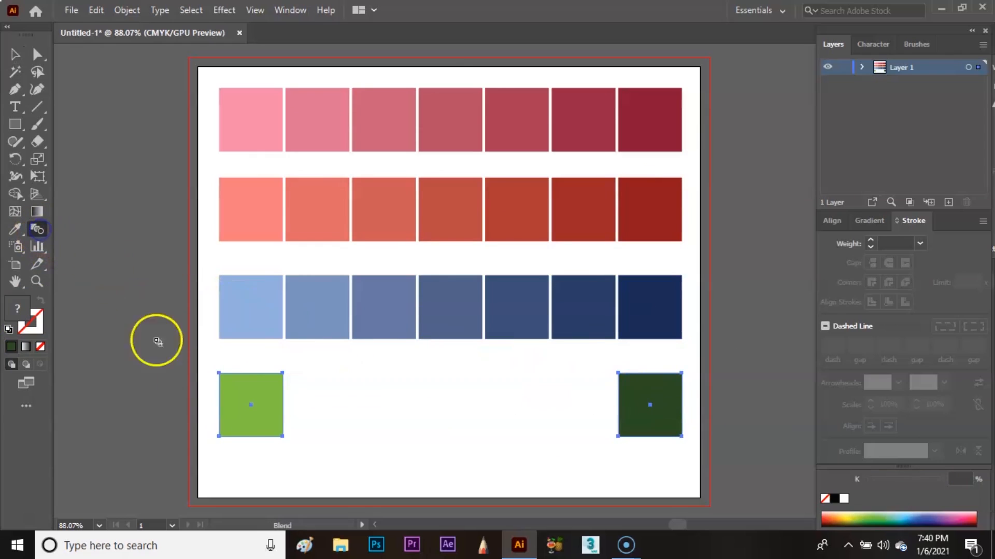
{"action": "left_click", "coordinate": [260, 406]}
{"action": "left_click", "coordinate": [624, 403]}
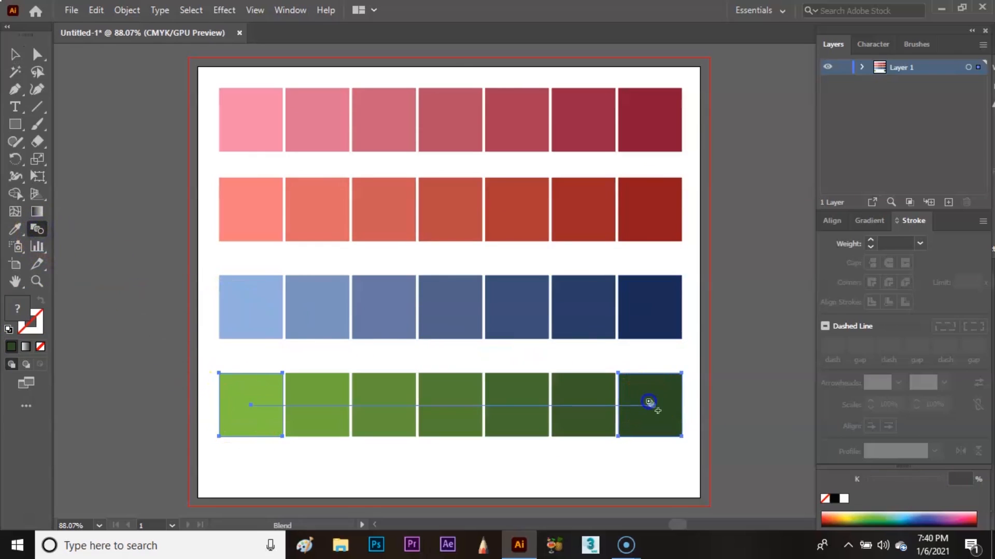
{"action": "key", "text": "v"}
Move the blue and green rows slightly up to make room for a fifth row beneath them
{"action": "left_click", "coordinate": [153, 288]}
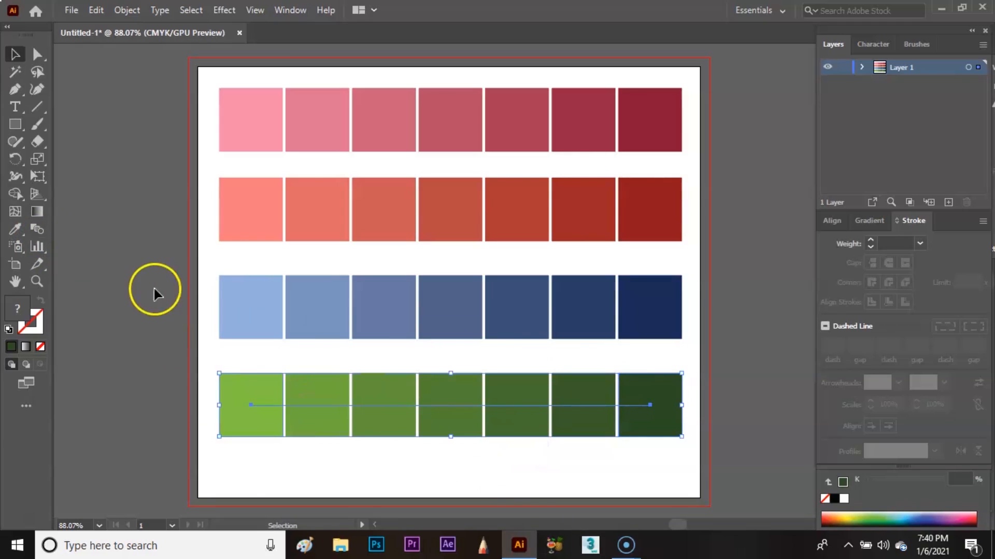
{"action": "left_click_drag", "start_coordinate": [507, 311], "coordinate": [510, 295]}
{"action": "left_click_drag", "start_coordinate": [527, 416], "coordinate": [527, 388]}
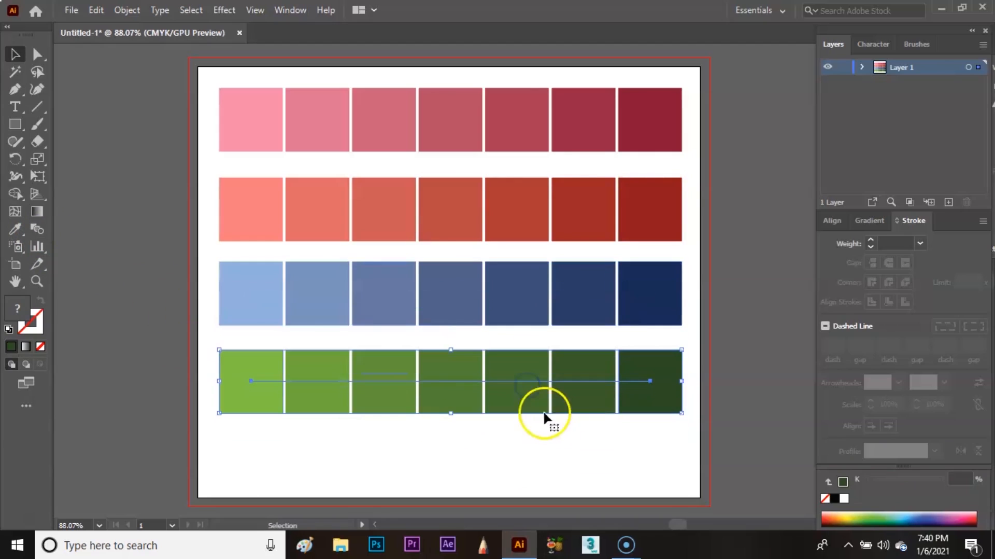
Draw a square with the Rectangle tool below the lightest green square and fill it with yellow-orange
{"action": "scroll", "coordinate": [570, 407], "scroll_direction": "down", "scroll_amount": 1}
{"action": "left_click", "coordinate": [23, 126]}
{"action": "mouse_move", "coordinate": [224, 406]}
{"action": "left_mouse_down"}
{"action": "mouse_move", "coordinate": [251, 449]}
{"action": "mouse_move", "coordinate": [284, 466]}
{"action": "mouse_move", "coordinate": [254, 448]}
{"action": "left_mouse_up"}
{"action": "key", "text": "v"}
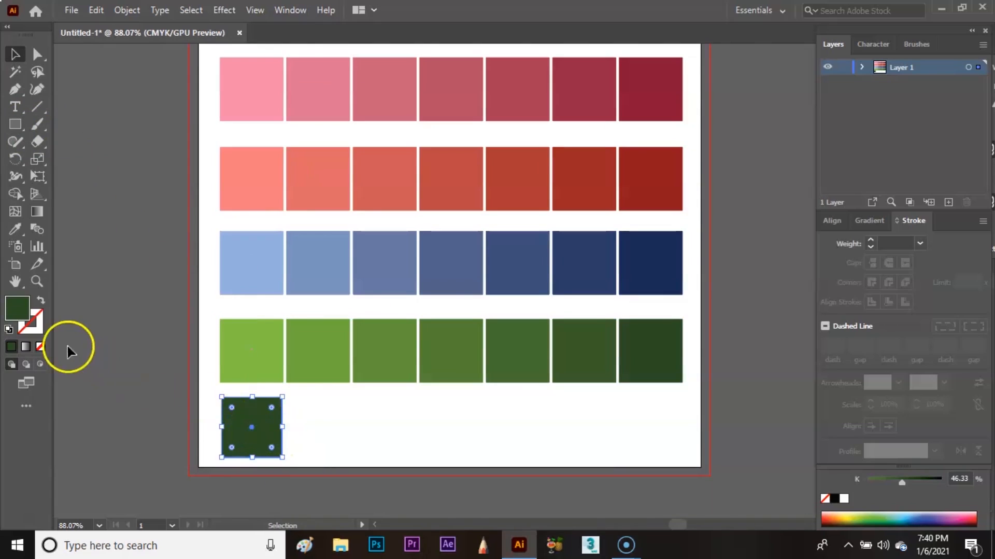
{"action": "double_click", "coordinate": [21, 299]}
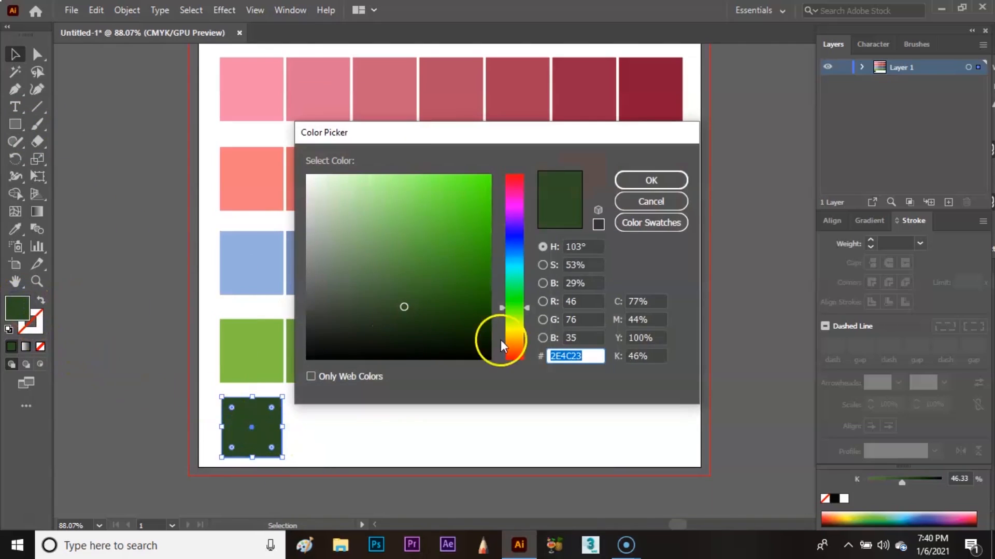
{"action": "left_click_drag", "start_coordinate": [518, 327], "coordinate": [518, 338]}
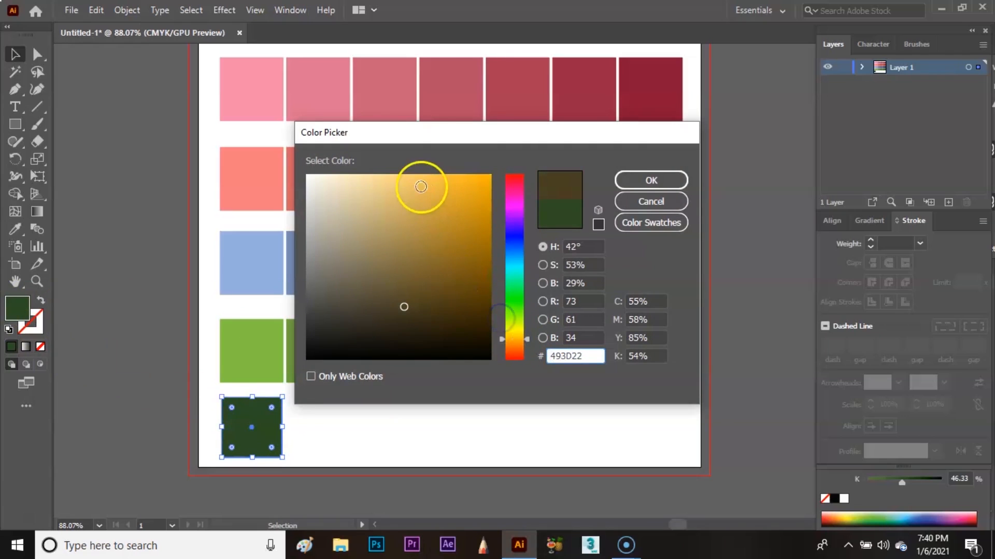
{"action": "left_click", "coordinate": [420, 187]}
{"action": "left_click", "coordinate": [685, 182]}
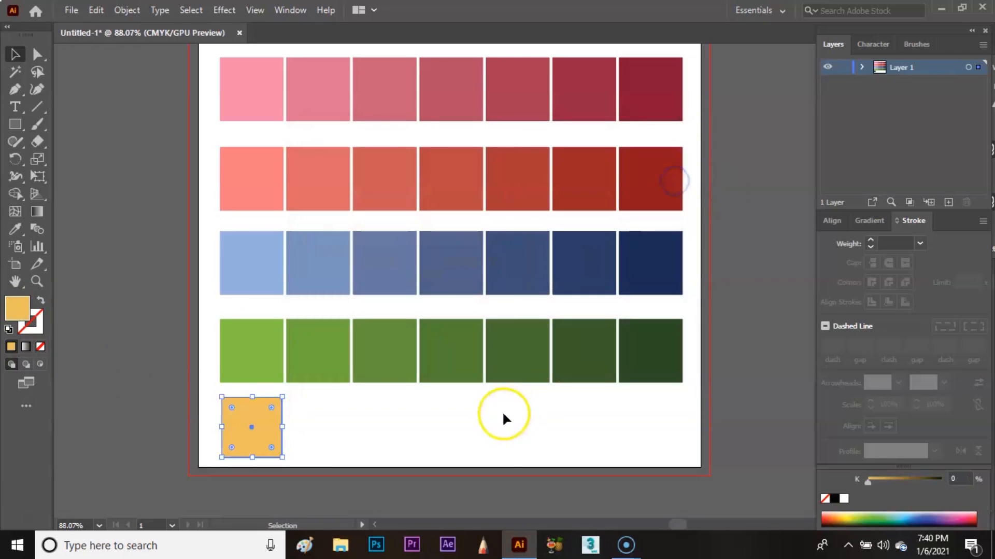
Copy the yellow-orange square to the right end of the fifth row and fill the copy with dark brown 604207
{"action": "left_click_drag", "start_coordinate": [251, 413], "coordinate": [649, 420]}
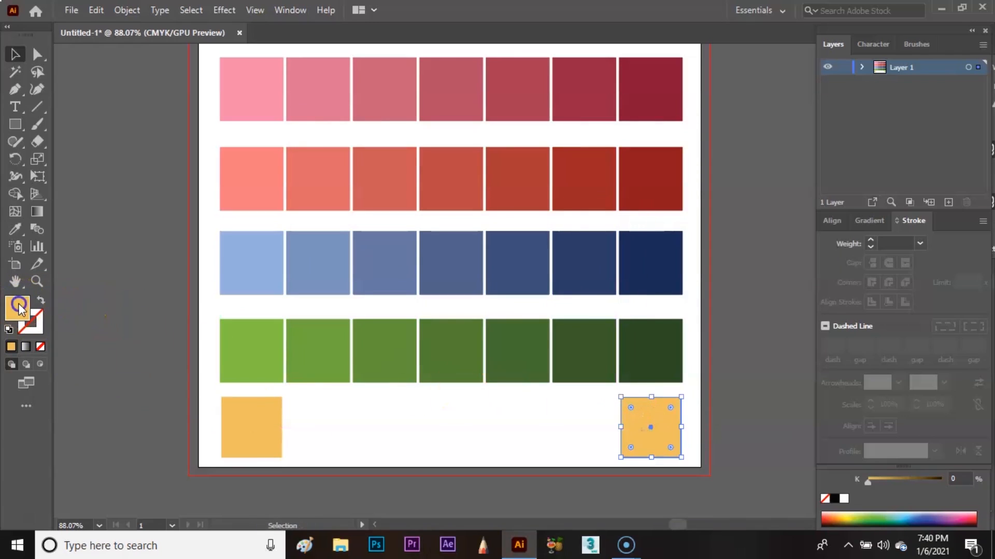
{"action": "left_click_drag", "start_coordinate": [464, 267], "coordinate": [478, 289]}
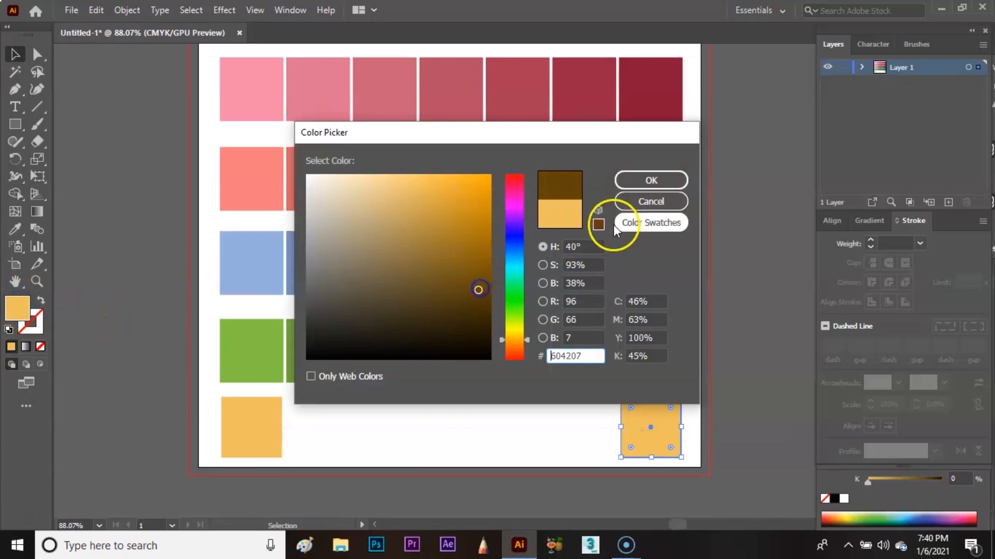
{"action": "left_click", "coordinate": [635, 183]}
{"action": "left_click", "coordinate": [543, 426]}
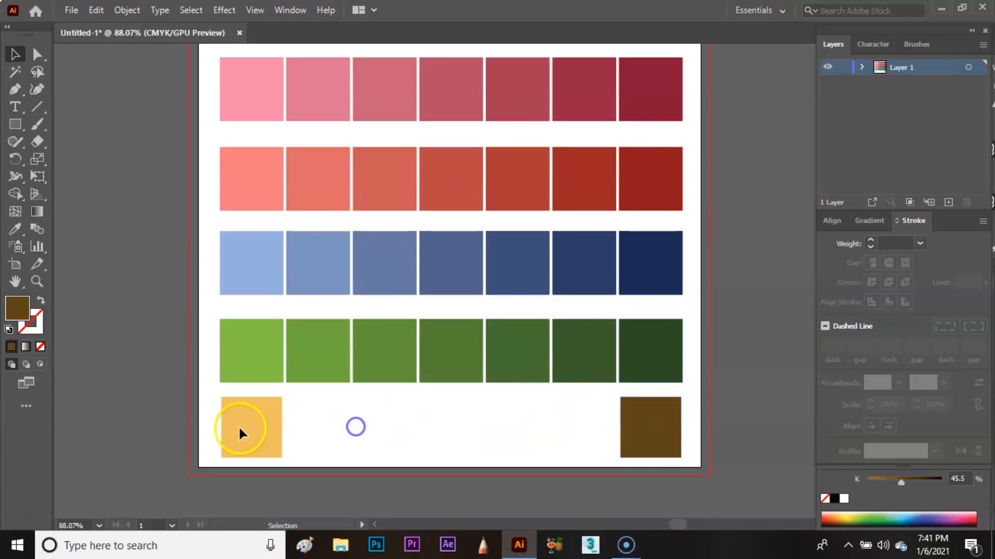
Blend the yellow-orange and dark brown squares to fill in the fifth row
{"action": "left_click", "coordinate": [651, 434]}
{"action": "left_click", "coordinate": [199, 441]}
{"action": "left_click_drag", "start_coordinate": [609, 413], "coordinate": [661, 412]}
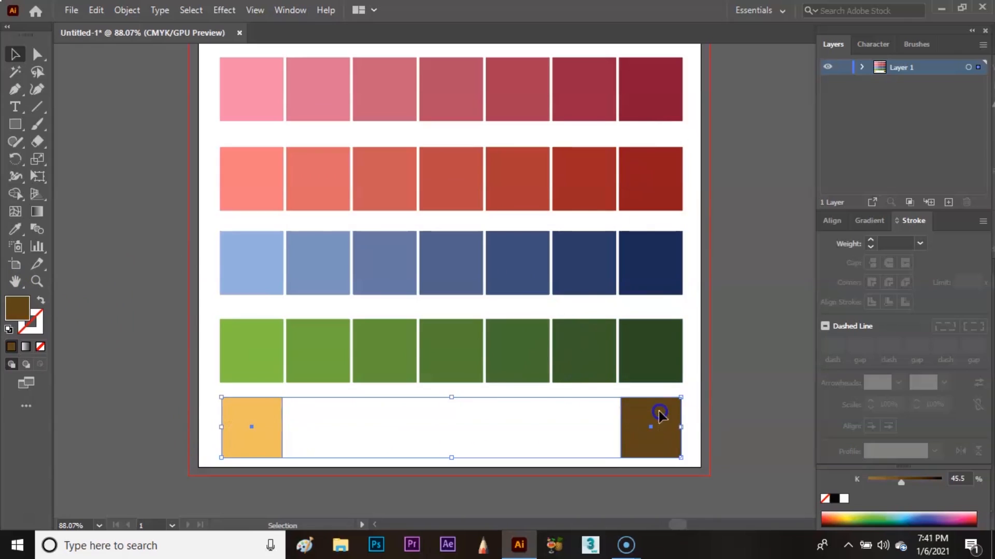
{"action": "left_click", "coordinate": [39, 229]}
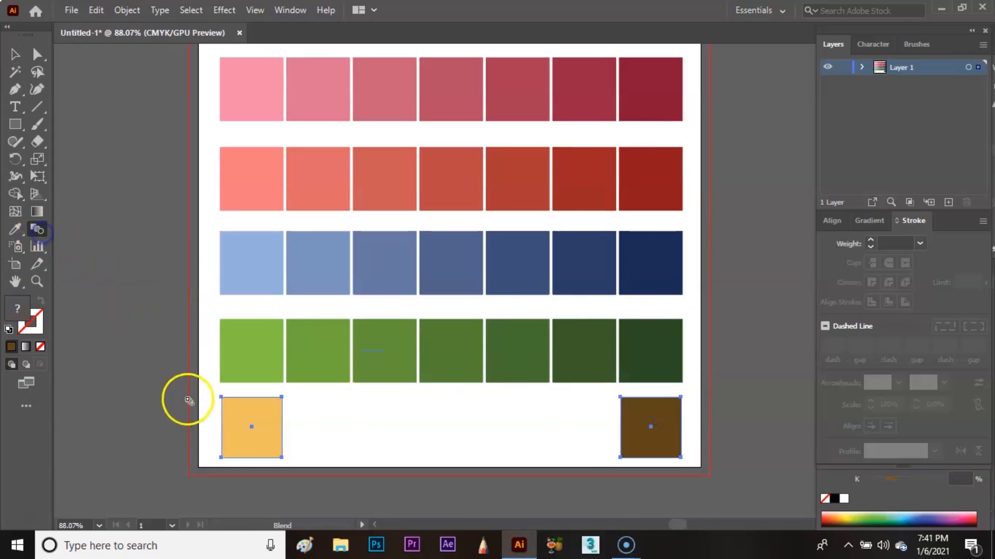
{"action": "left_click", "coordinate": [660, 433]}
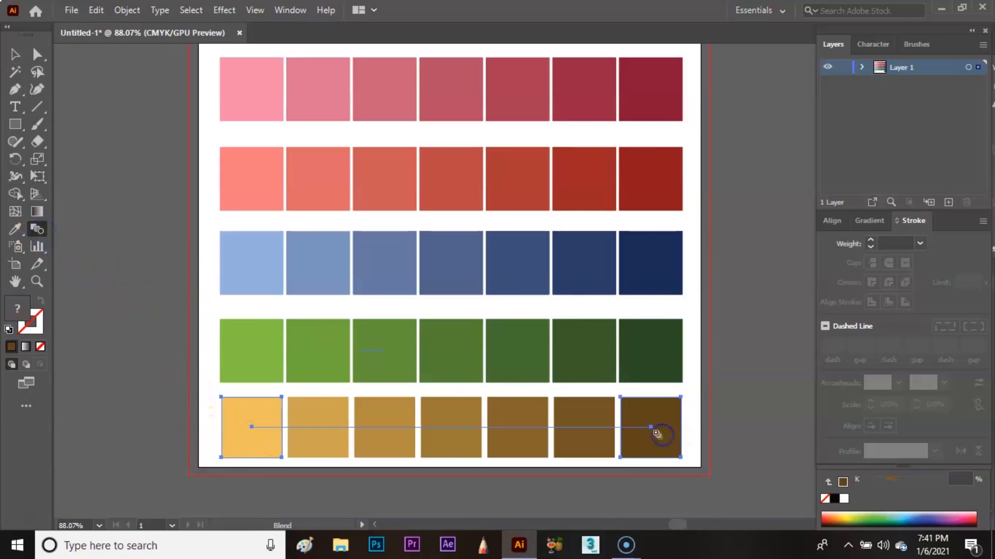
{"action": "key", "text": "v"}
{"action": "left_click", "coordinate": [473, 247]}
{"action": "left_click_drag", "start_coordinate": [474, 248], "coordinate": [473, 266]}
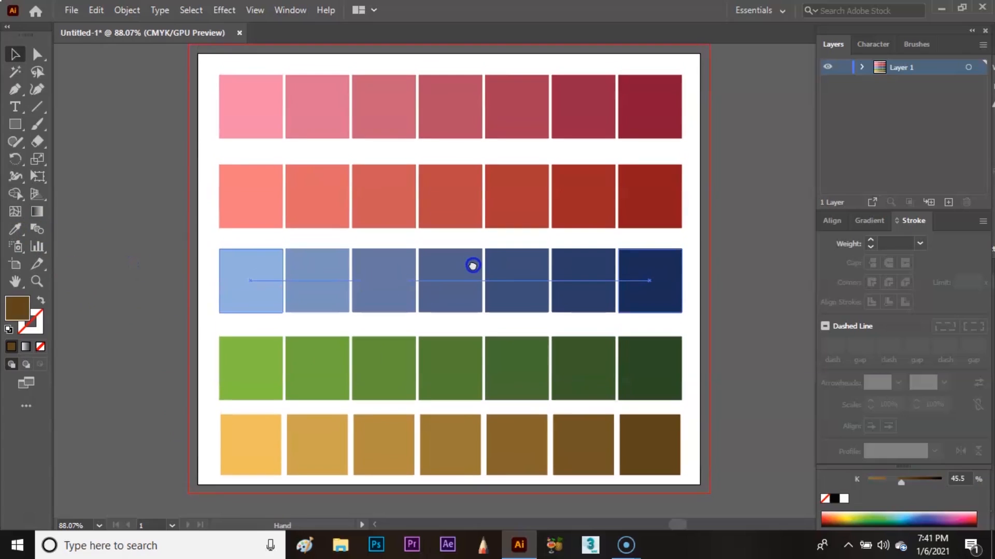
{"action": "left_click", "coordinate": [557, 456]}
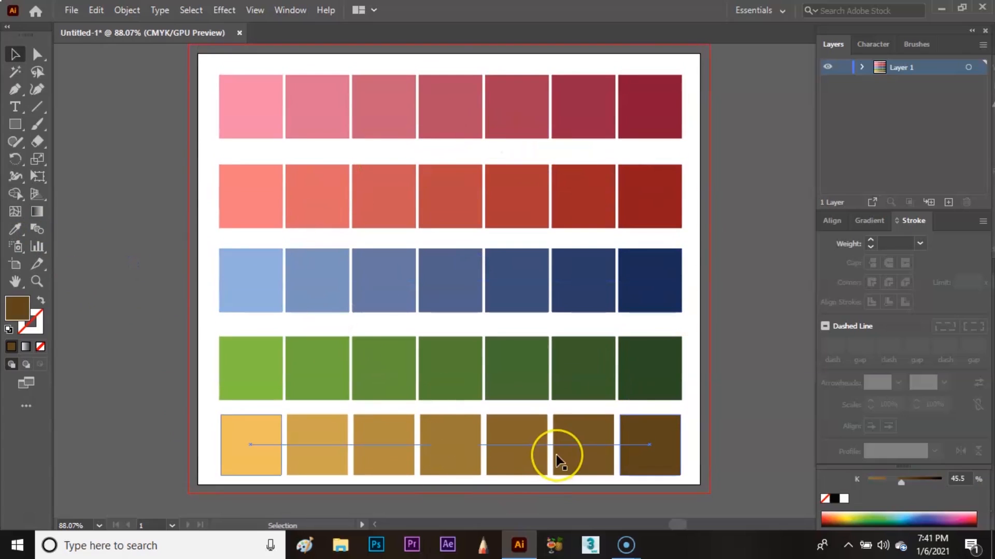